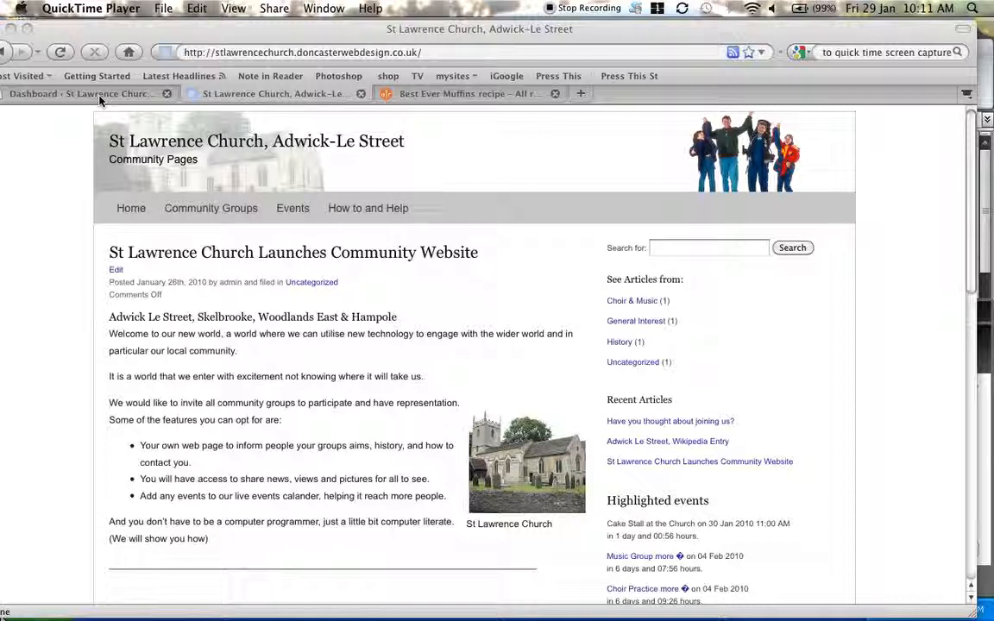
Step: Switch to the church site's WordPress dashboard and start a new post titled "Cakes Needed..."
left_click(99, 100)
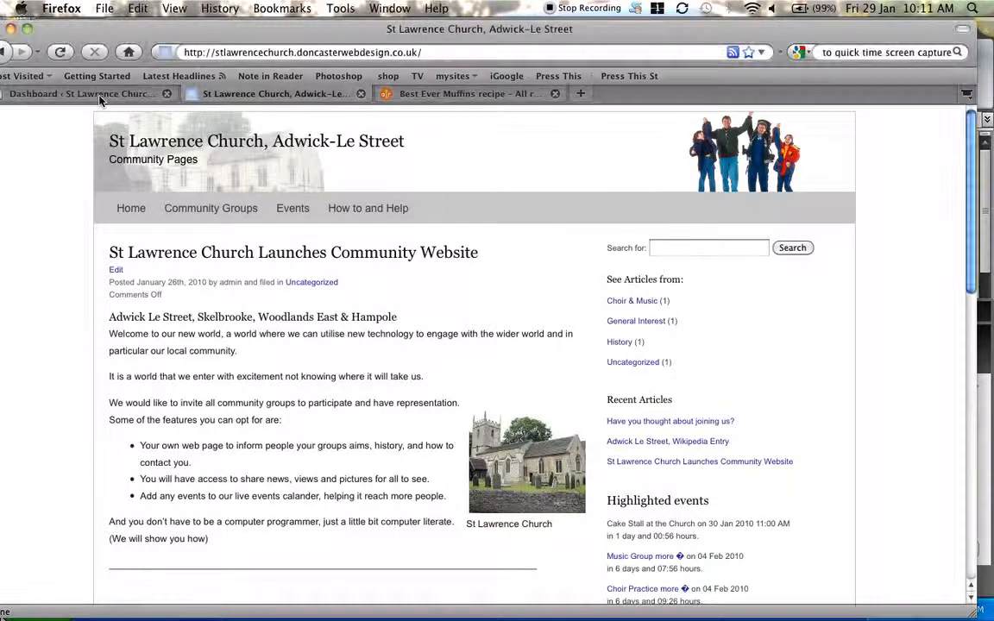
left_click(100, 94)
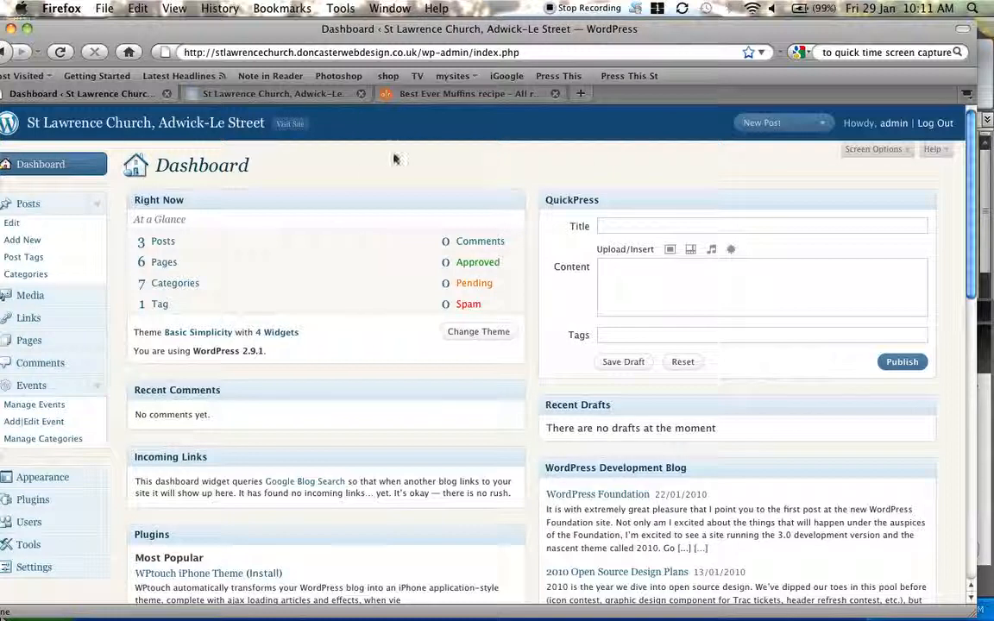
left_click_drag(399, 34, 419, 31)
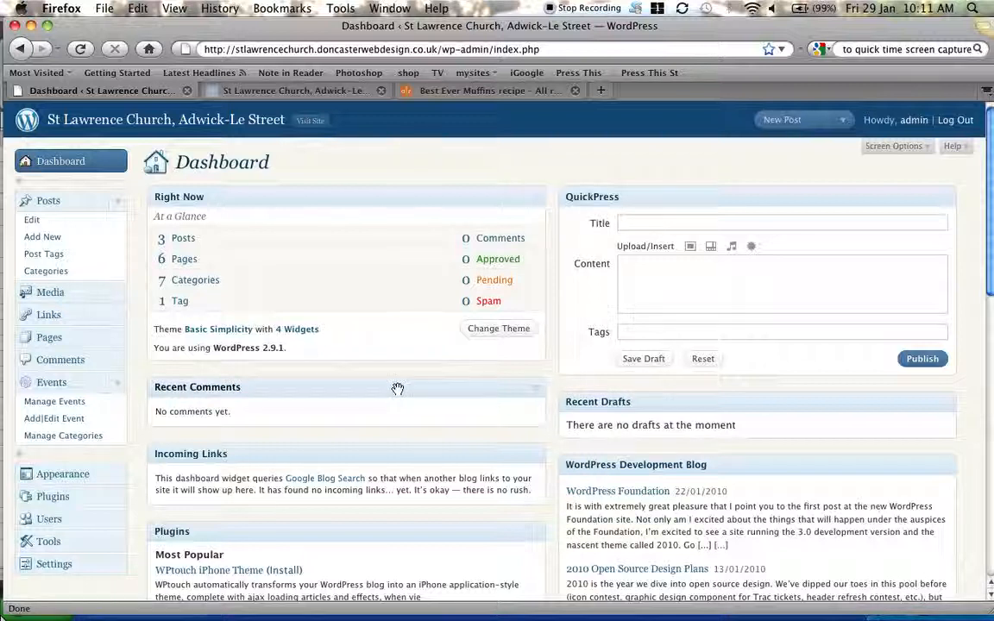
left_click(119, 200)
left_click(118, 200)
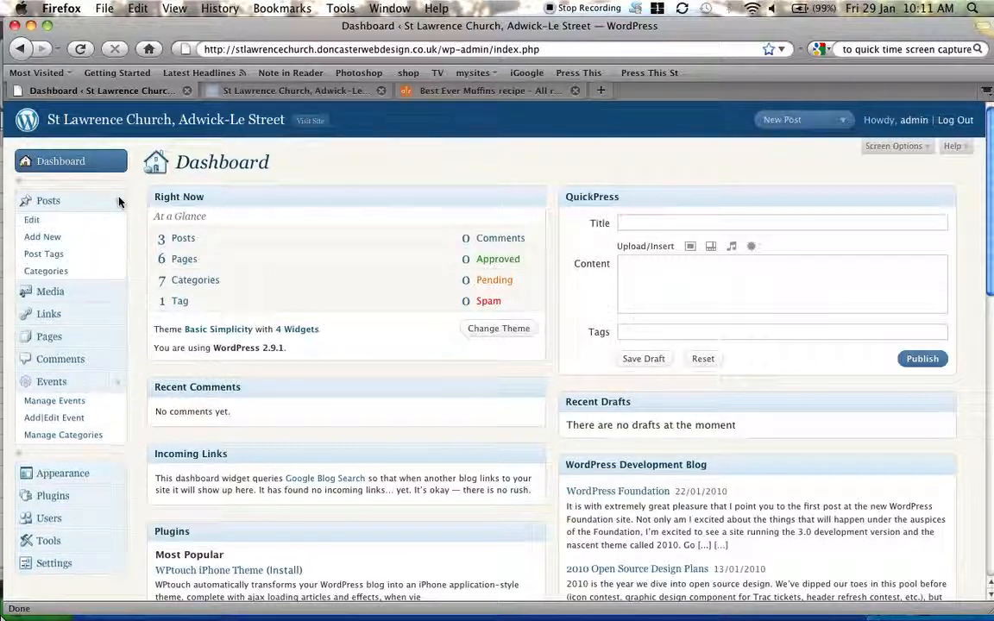
left_click(50, 241)
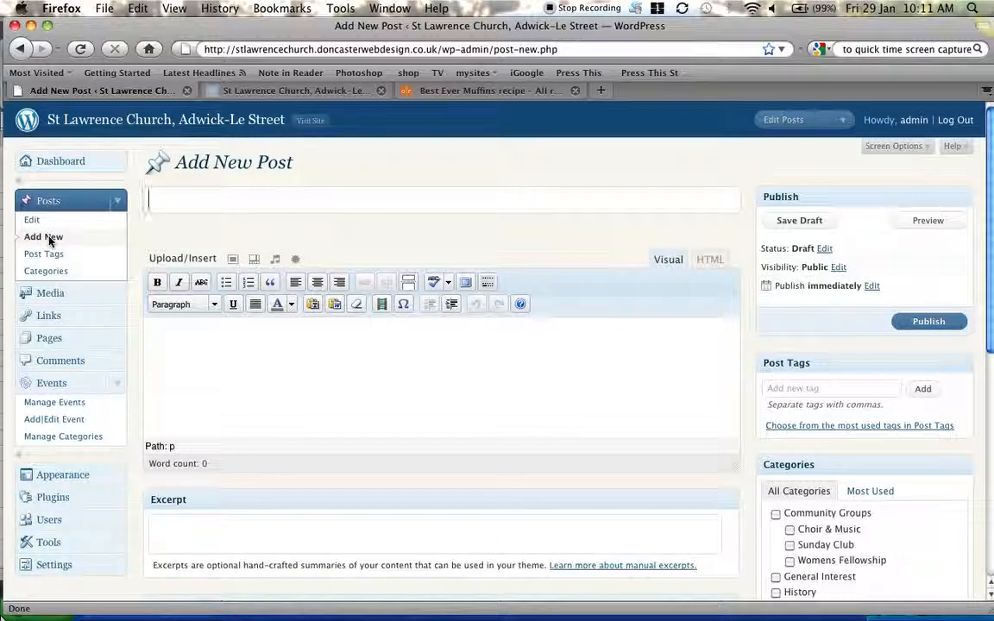
type("Cakes Ne")
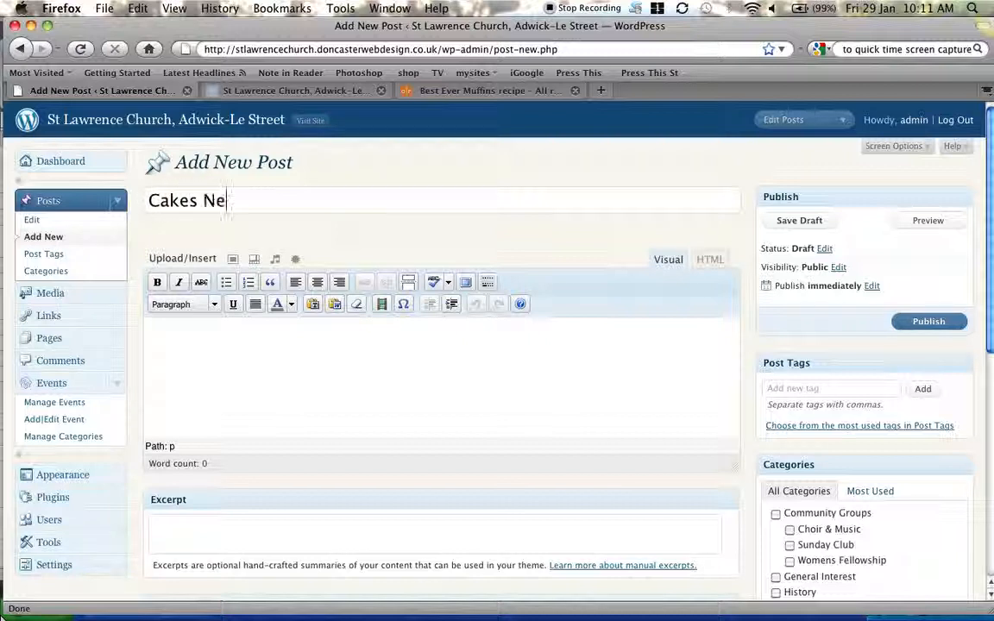
type("eded...")
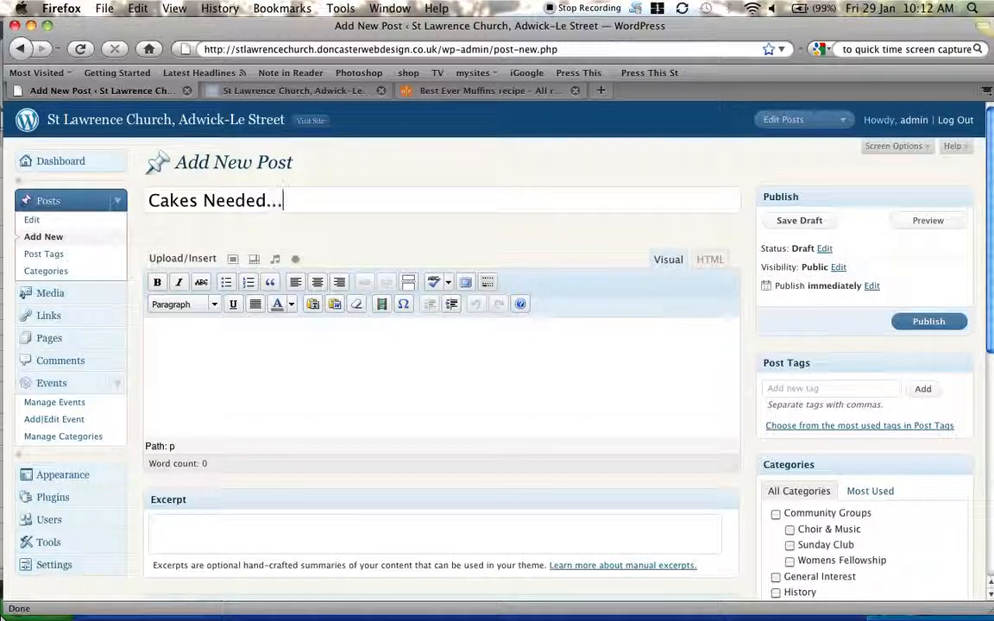
Step: Copy the prepared cake stall announcement from the Stickies note into the post body
left_click(167, 330)
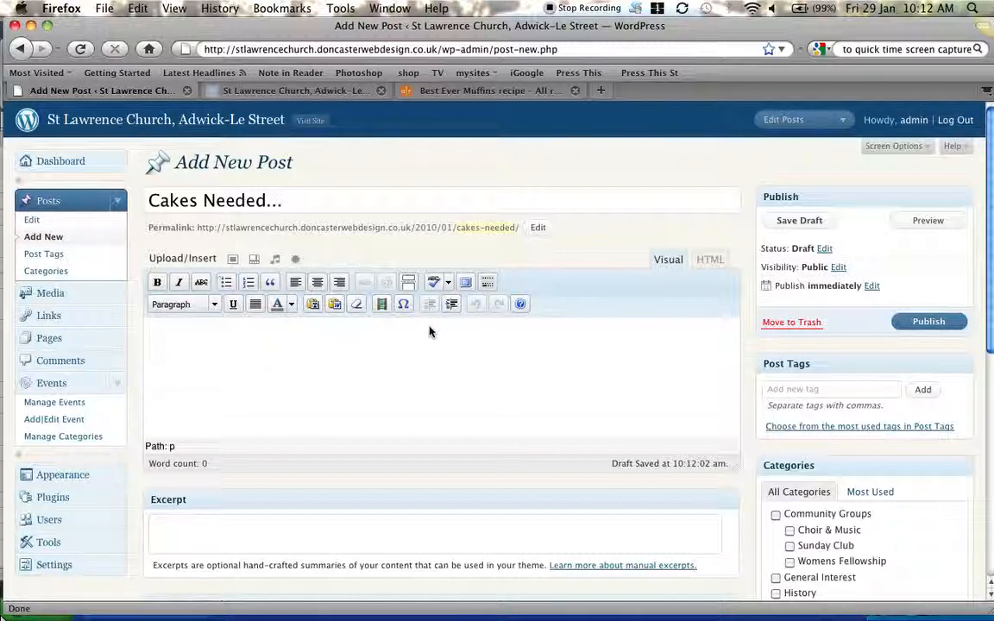
left_click(487, 284)
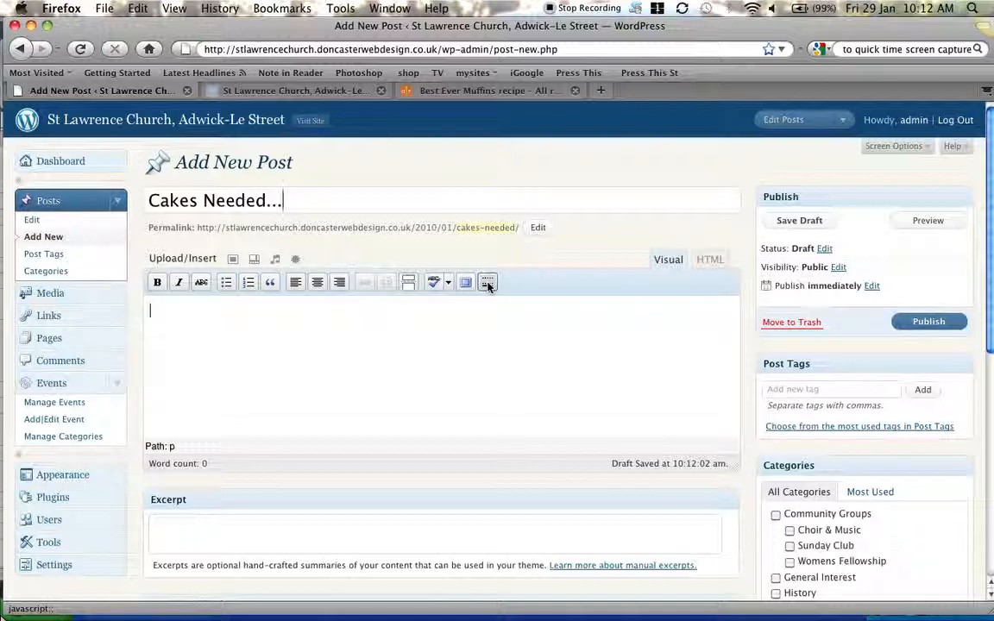
left_click(487, 284)
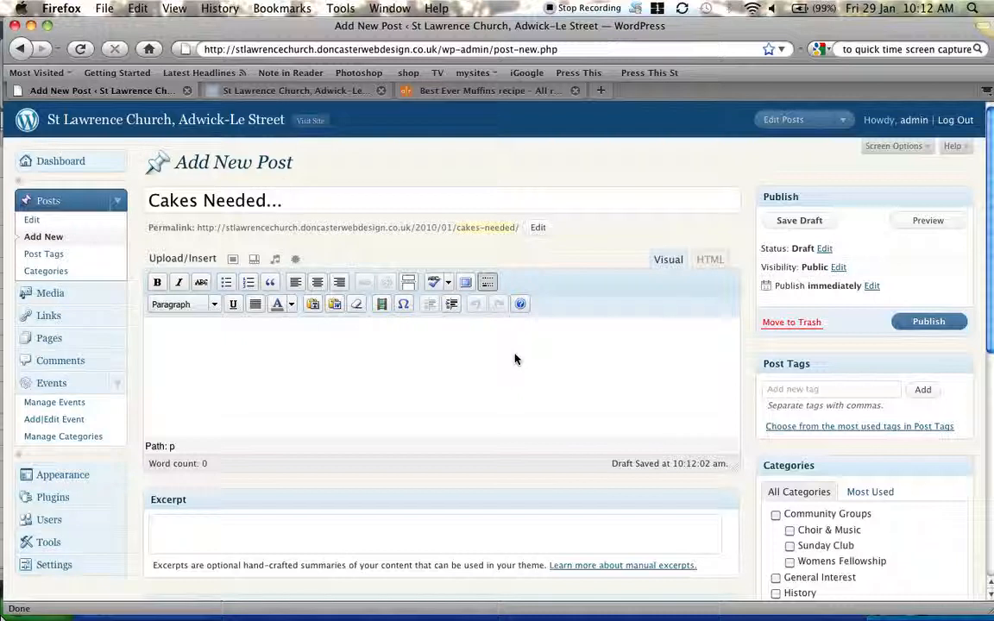
mouse_move(820, 614)
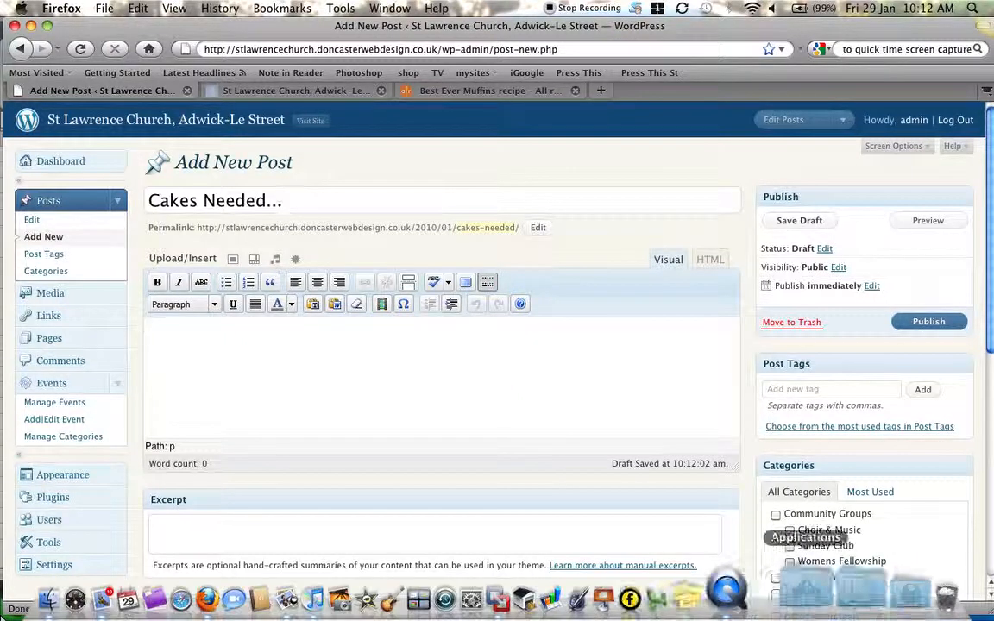
left_click(768, 591)
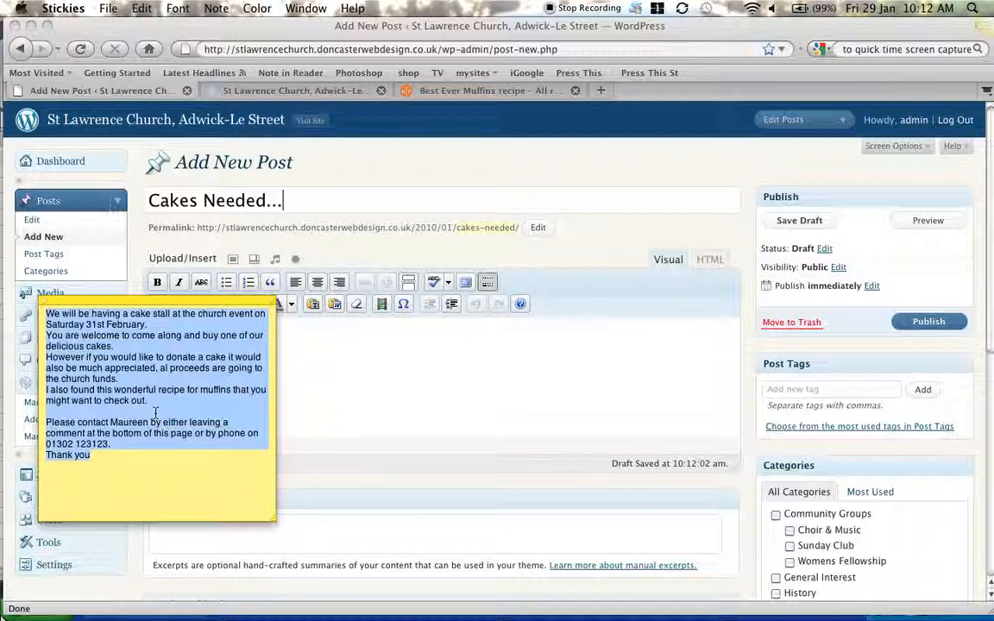
left_click(333, 402)
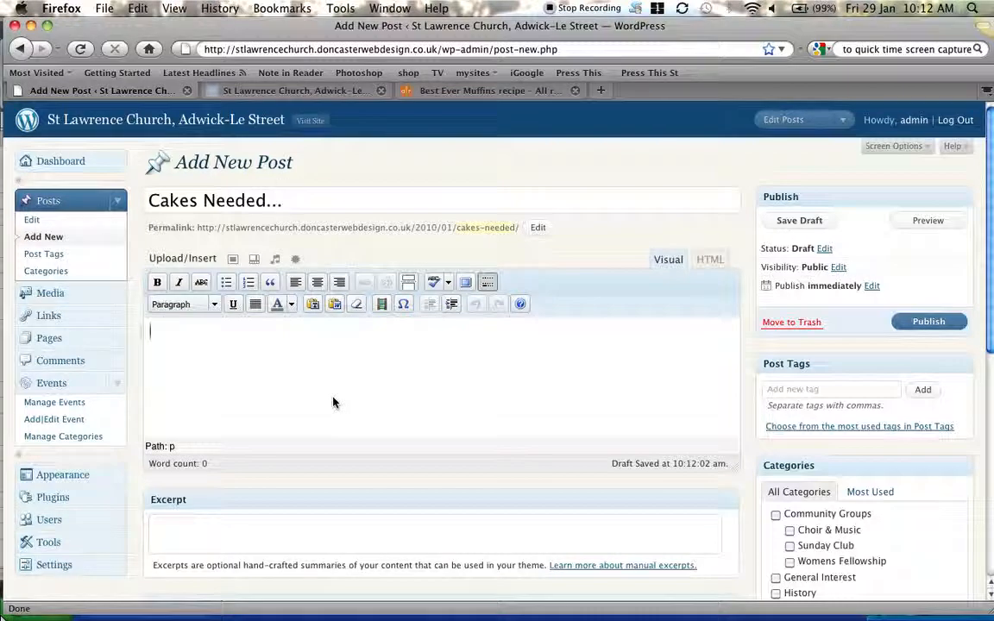
type("We will be having a cake stall at the church event on Saturday 31st February. You are welcome to come along and buy one of our delicious cakes. However if you would like to donate a cake it would also be much appreciated, al proceeds are going to the church funds. I also found this wonderful recipe for muffins that you might want to check out.  Please contact Maureen by either leaving a comment at the bottom of this page or by phone on 01302 123123. Thank you")
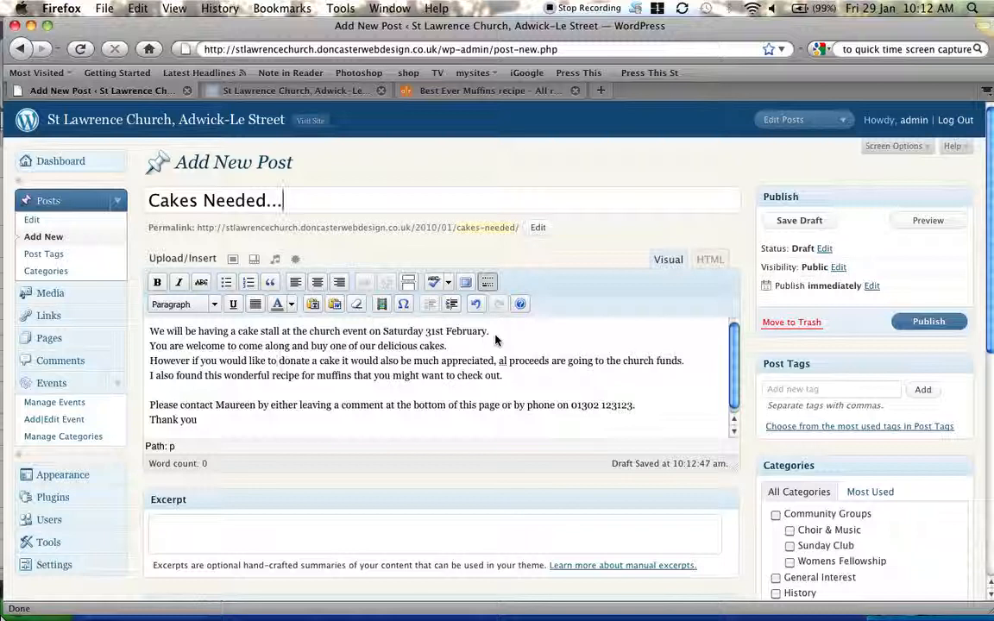
Step: Format the body's opening sentence about the cake stall on Saturday 31st February as Heading 2
left_click_drag(496, 339, 142, 333)
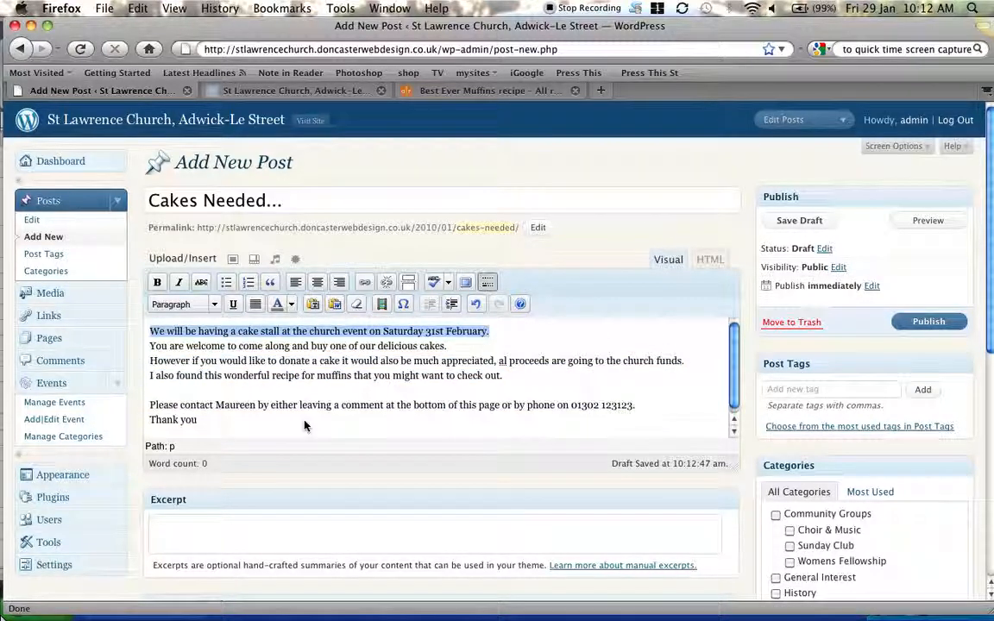
left_click(157, 284)
left_click(156, 284)
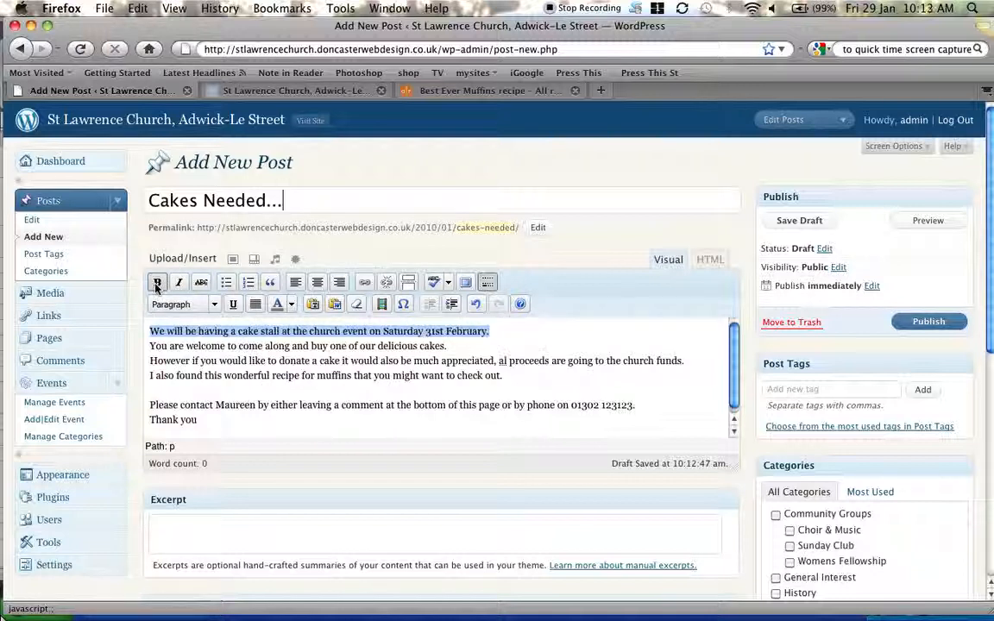
left_click(214, 305)
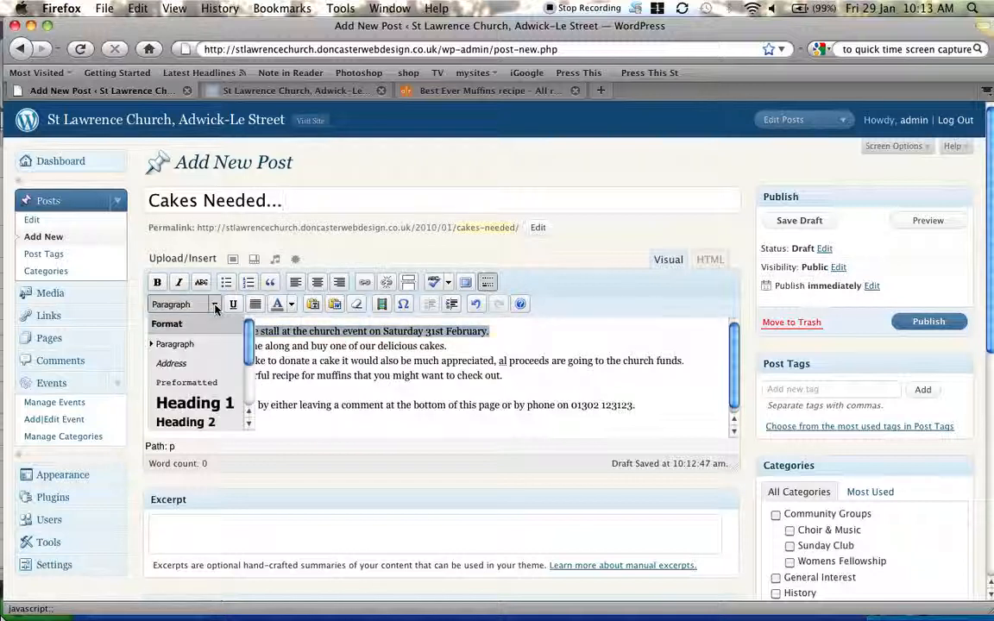
left_click(200, 428)
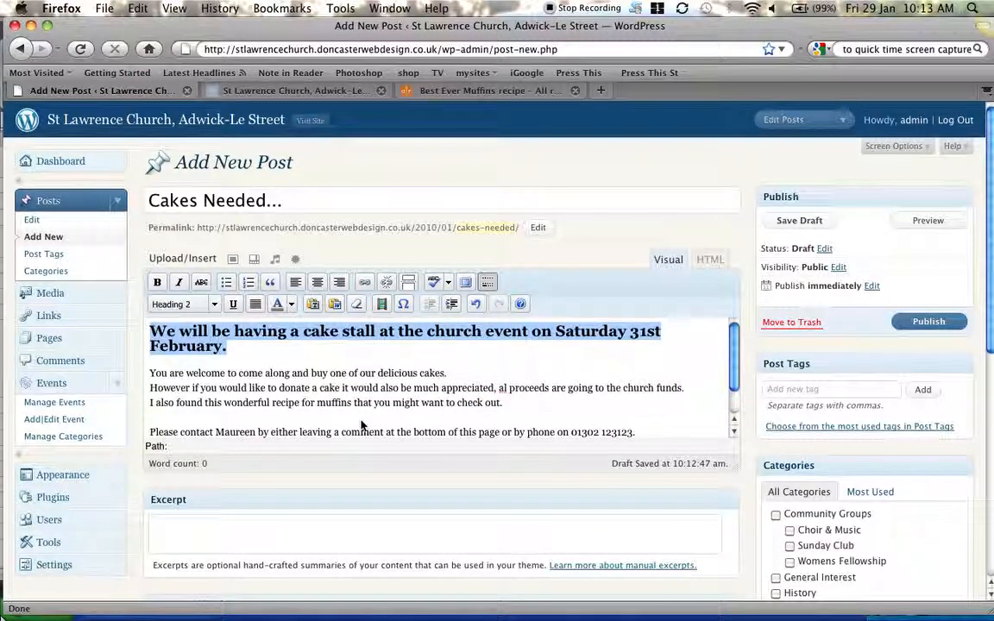
Step: Assign the post to the Womens Fellowship and General Interest categories
scroll(384, 399, "down", 1)
scroll(384, 397, "up", 1)
scroll(716, 484, "down", 3)
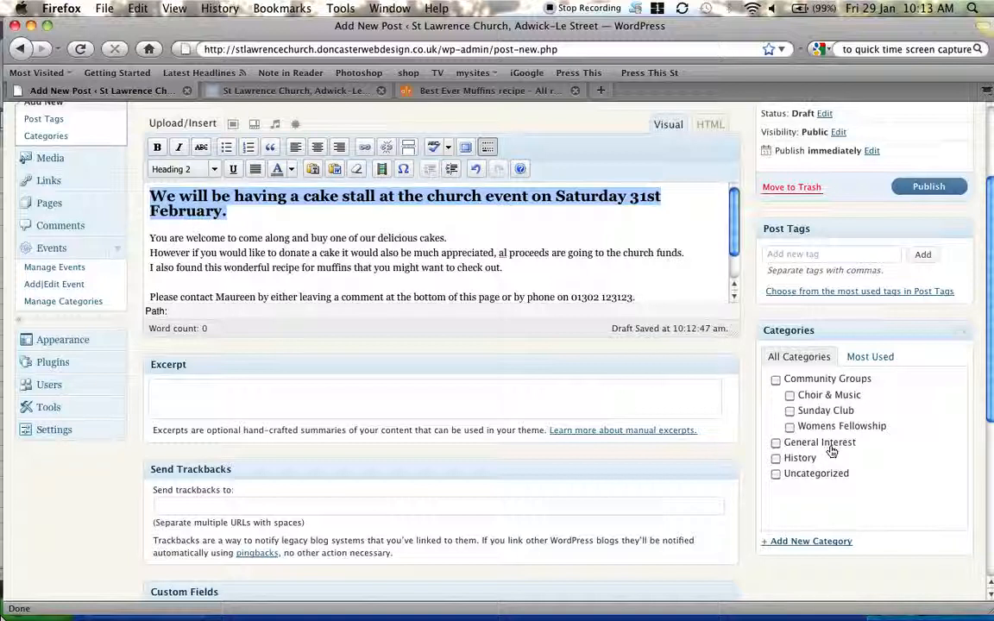
left_click(790, 428)
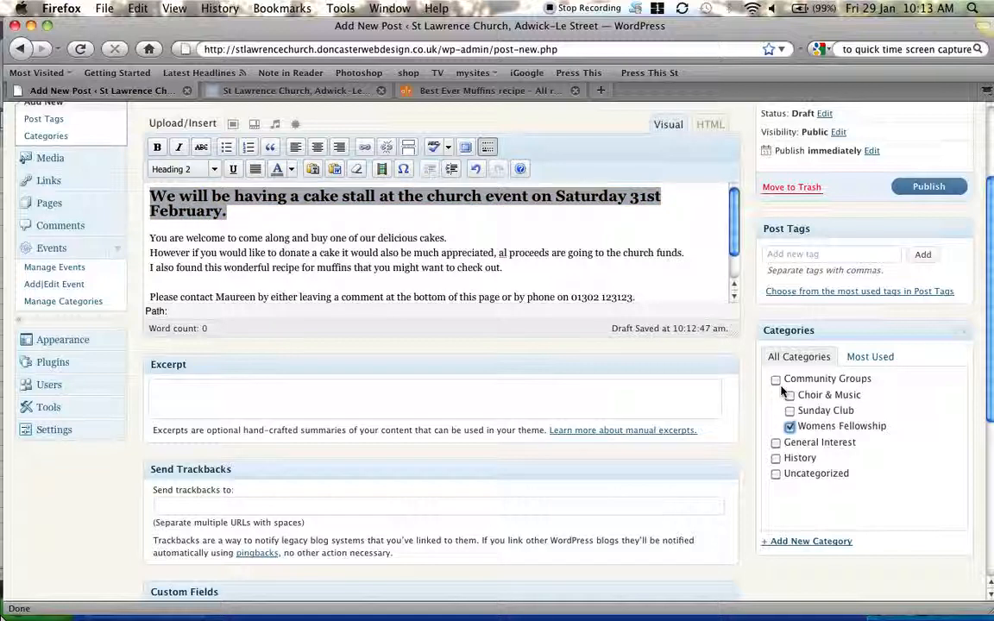
left_click(776, 443)
Step: Add the tag "cakes" to the post and publish it
left_click(788, 255)
type("cakes")
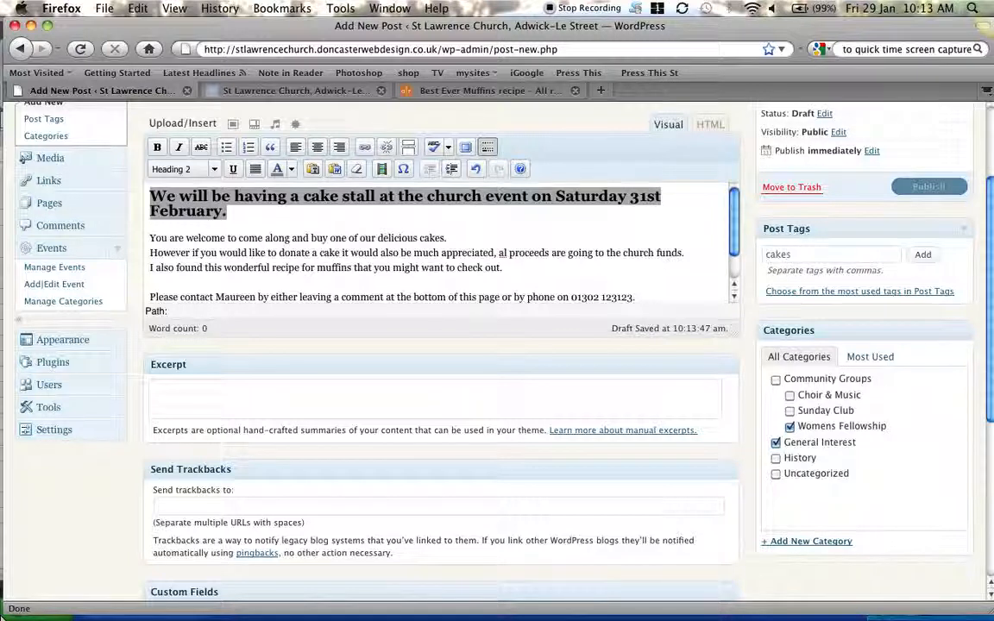
left_click(921, 255)
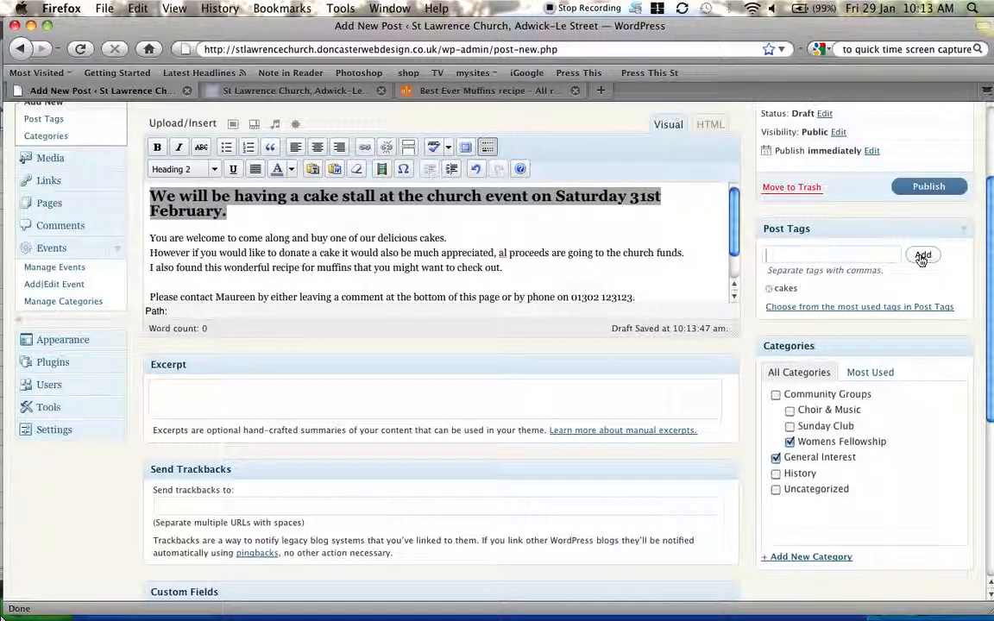
scroll(821, 286, "up", 3)
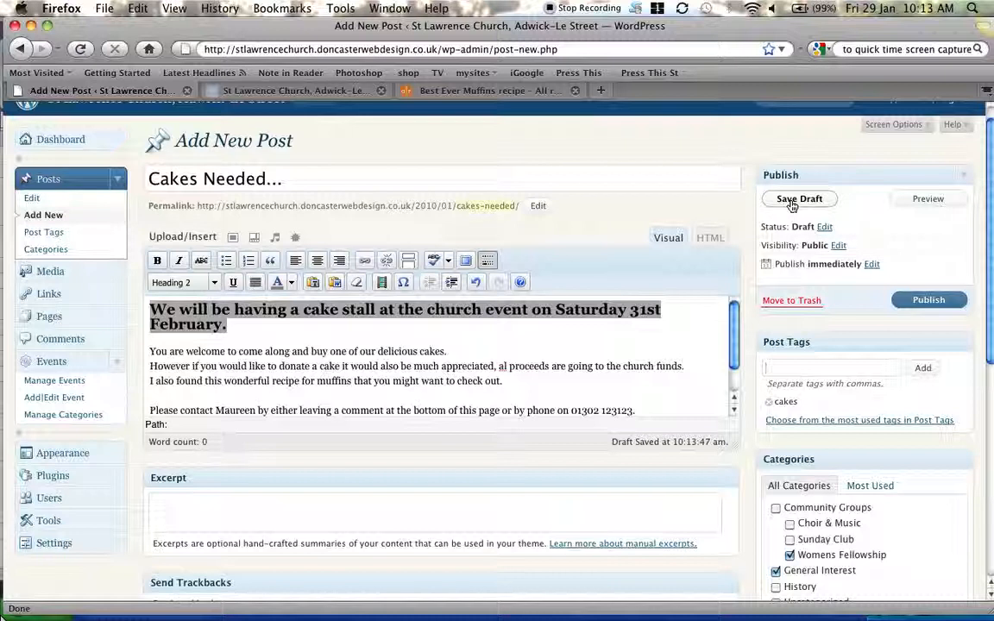
left_click(929, 301)
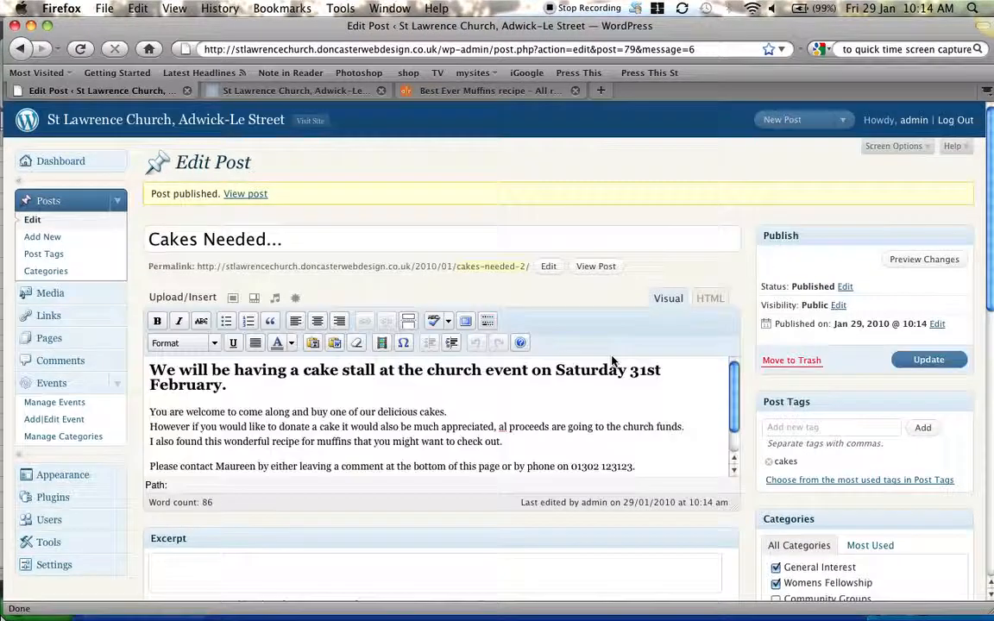
Step: Reload the public church site, open the "Cakes Needed..." article and check its content, categories, tag and comment form
left_click(260, 91)
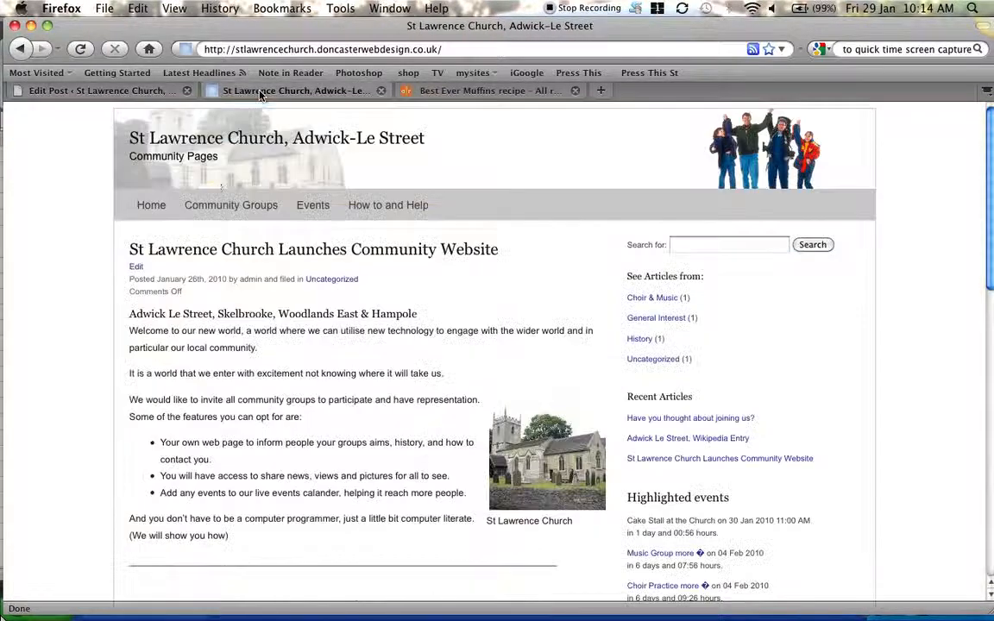
left_click(80, 50)
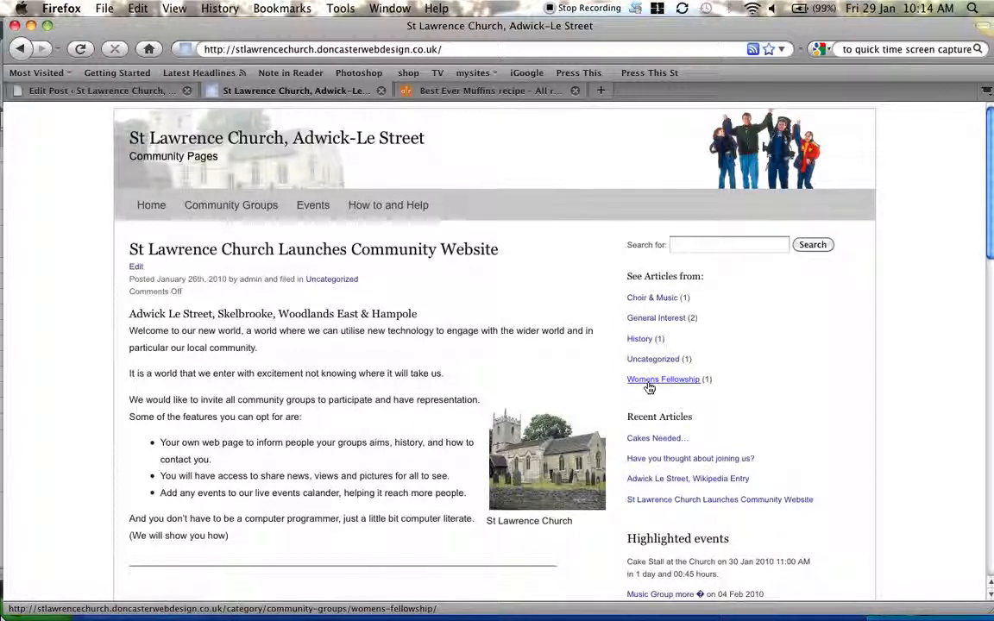
left_click(648, 440)
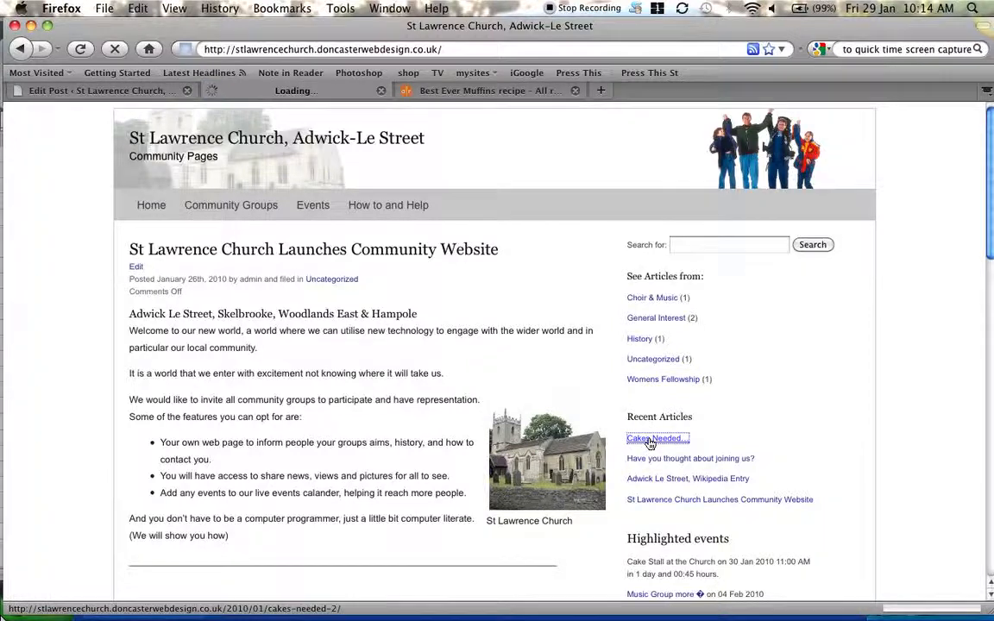
scroll(441, 357, "down", 3)
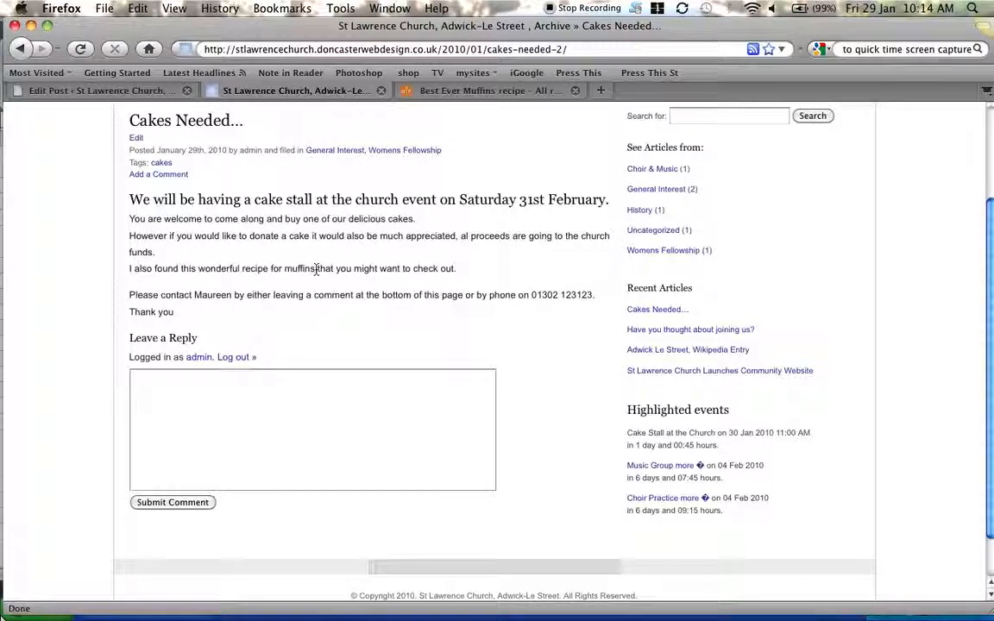
scroll(312, 272, "down", 3)
scroll(313, 275, "up", 5)
scroll(312, 278, "up", 3)
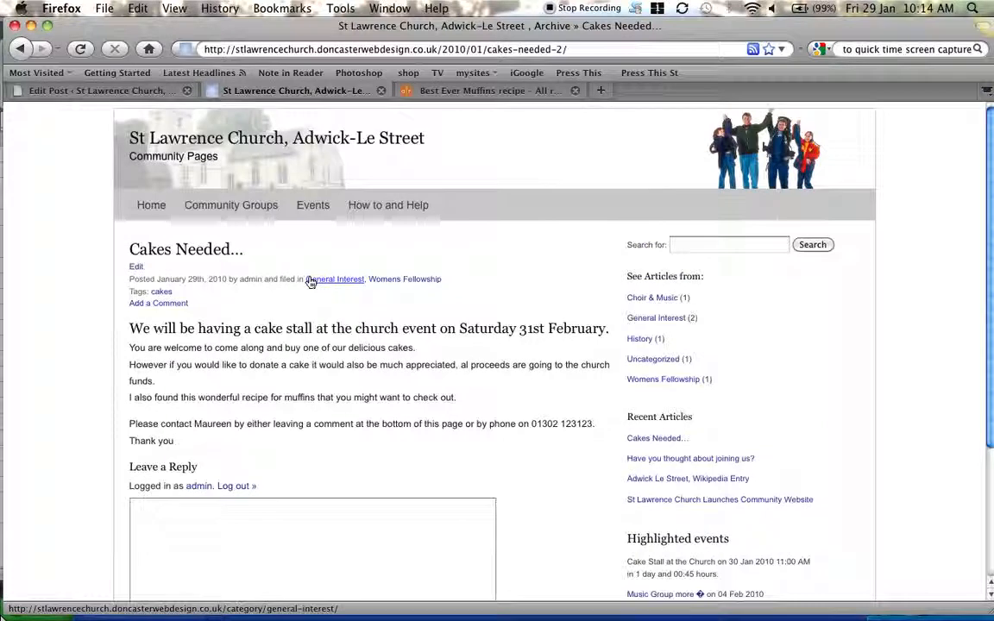
Step: Return to editing the post and upload cake_stall.jpg from the St Lawrence images folder for insertion at the start of the heading
left_click(102, 89)
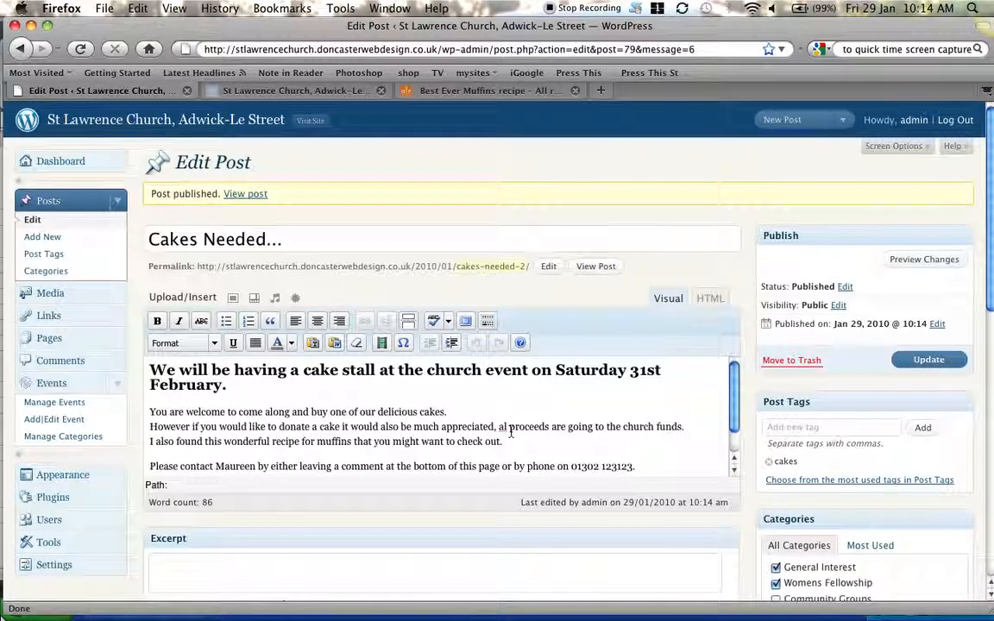
left_click(150, 370)
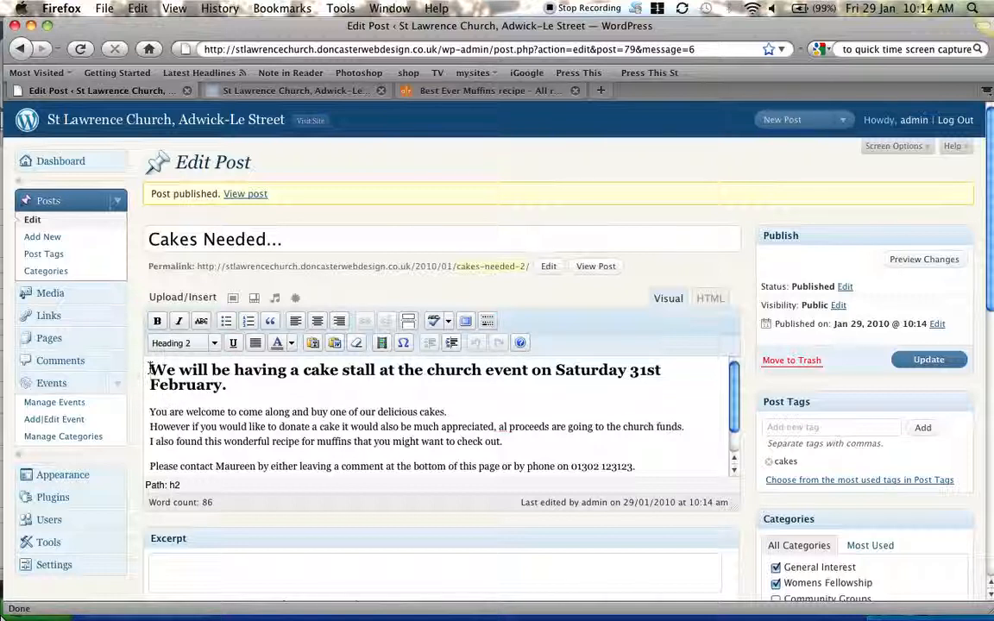
left_click(233, 302)
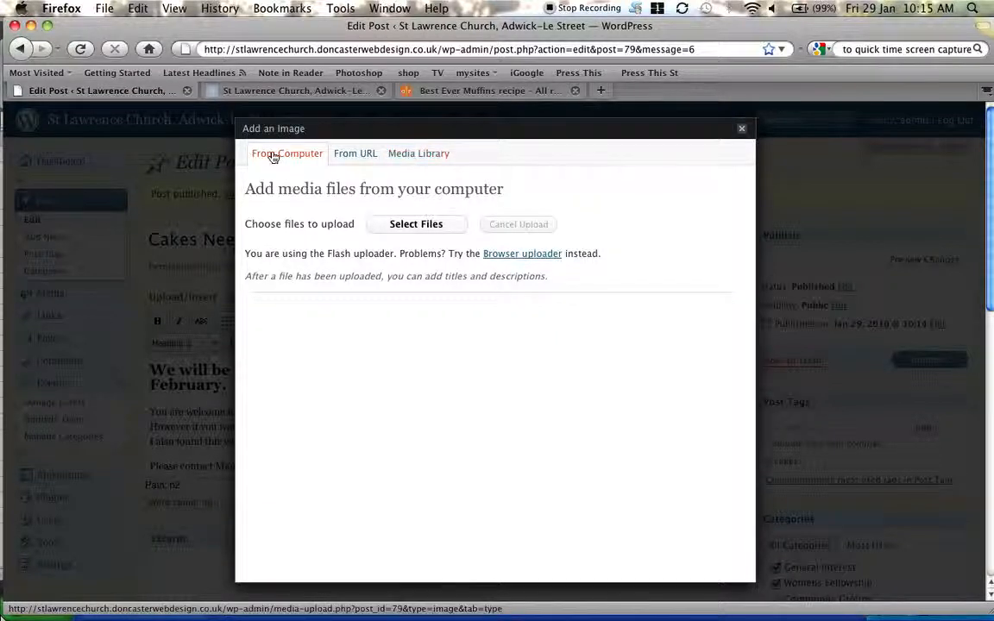
left_click(433, 224)
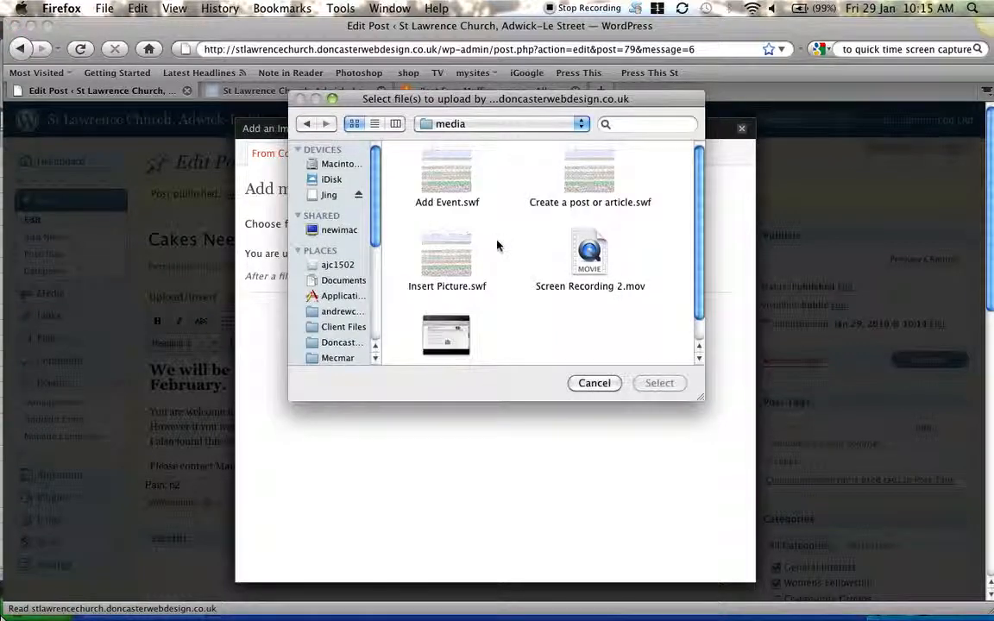
left_click(504, 126)
left_click(483, 139)
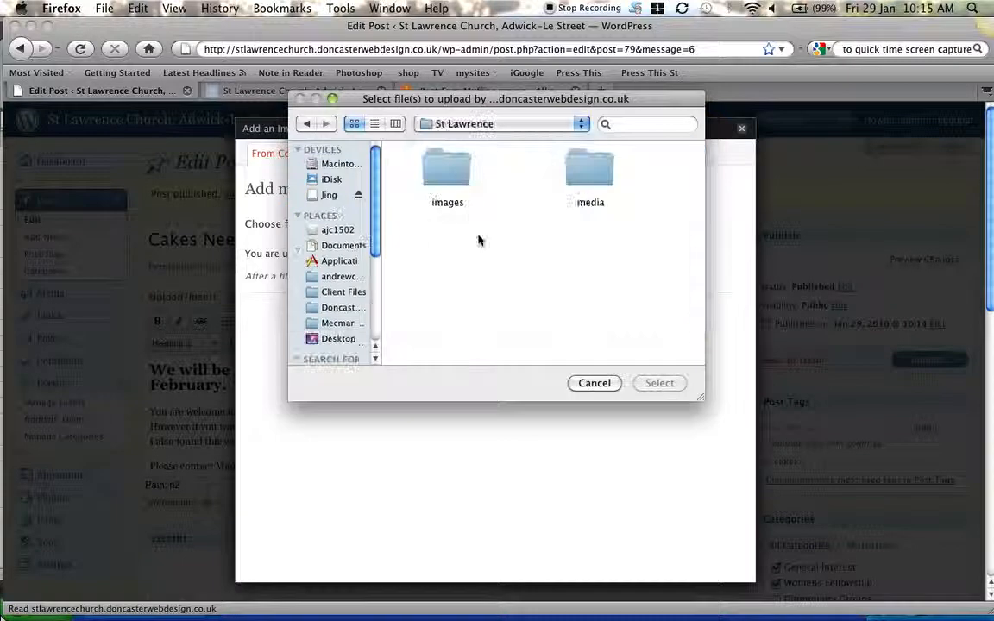
double_click(449, 170)
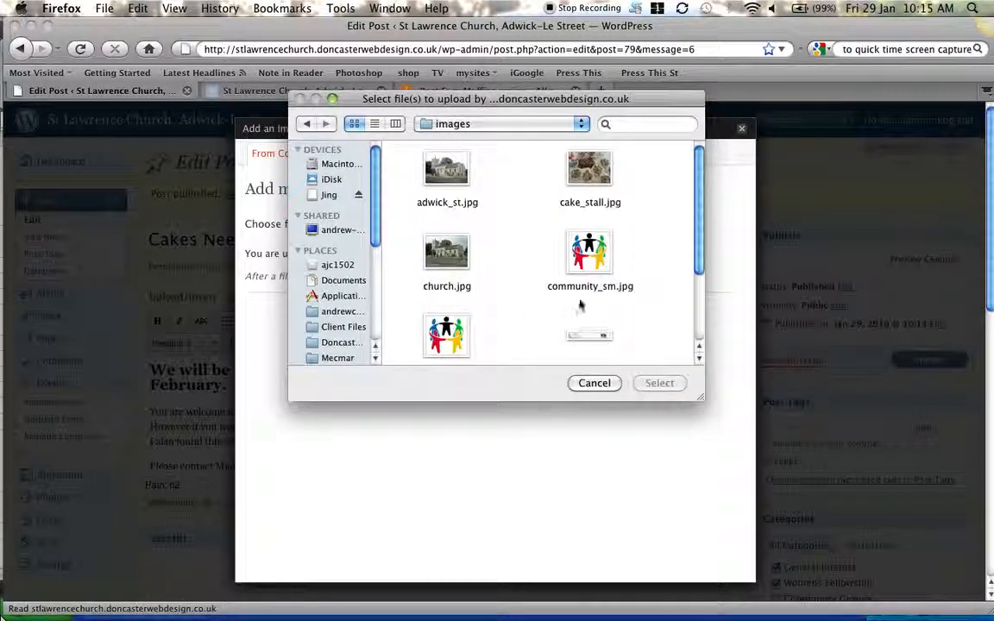
left_click(587, 204)
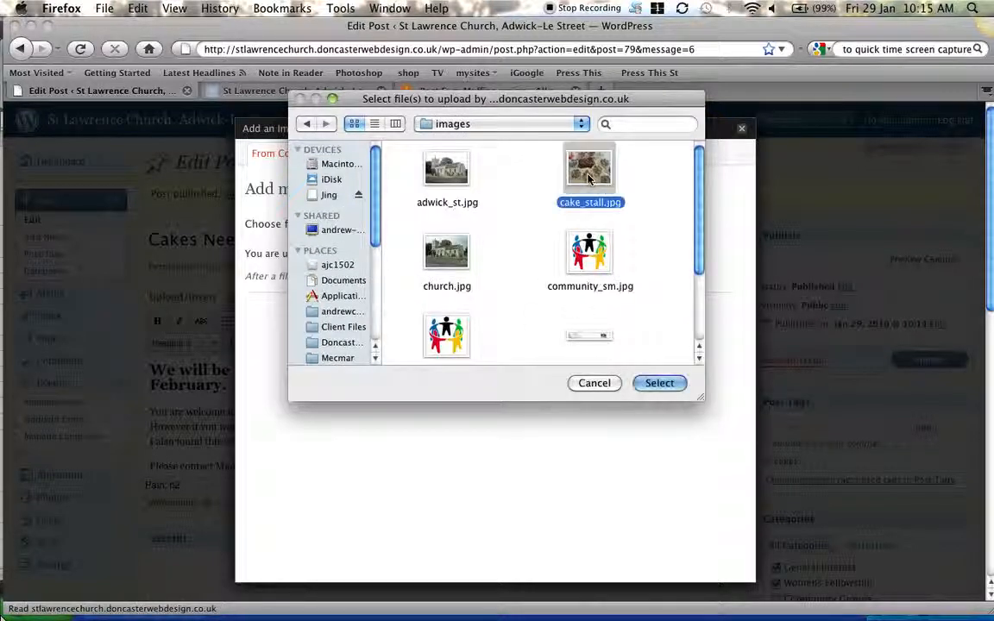
left_click(659, 383)
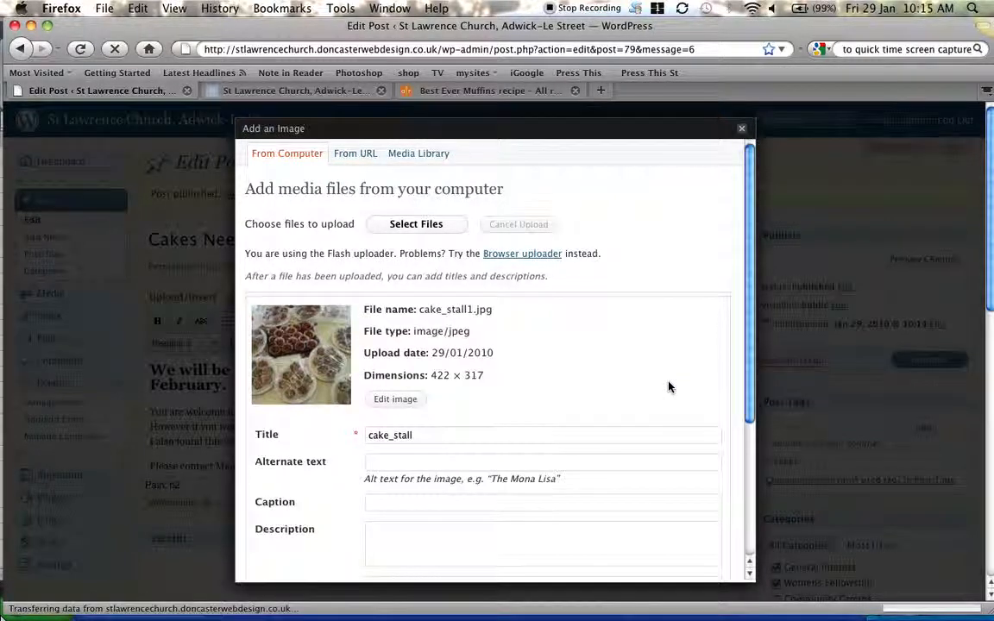
Step: Give the uploaded cake image the alternate text "Picture of Cake" and the caption "Cakes Needed"
left_click(386, 463)
type("Picture of Cake")
scroll(395, 518, "down", 5)
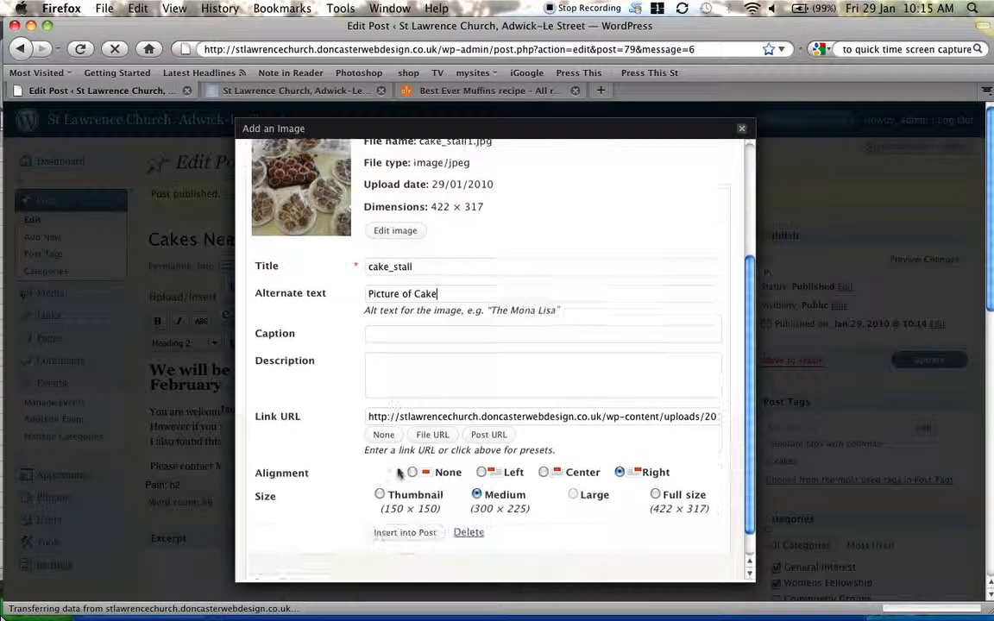
left_click(395, 337)
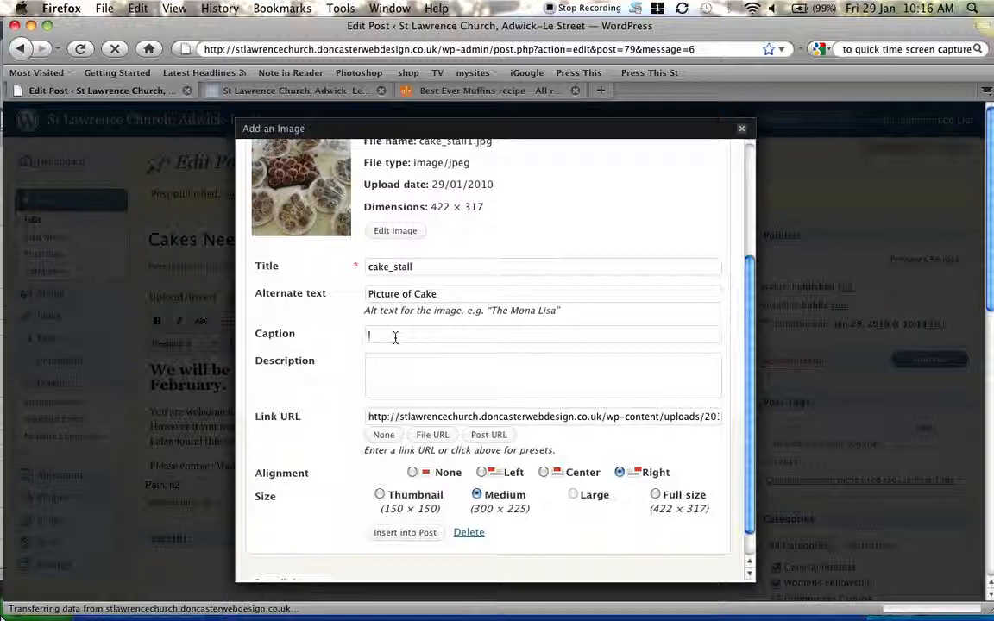
type("Cakes Needed")
key("Tab")
scroll(402, 413, "down", 1)
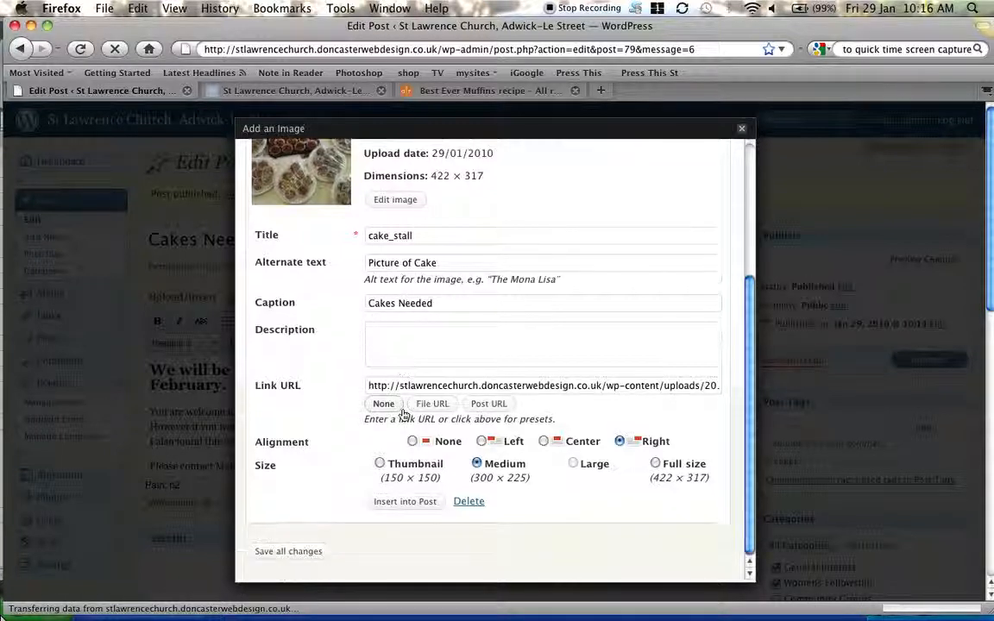
Step: Align the cake image left and insert it into the post at Medium size
scroll(399, 350, "down", 2)
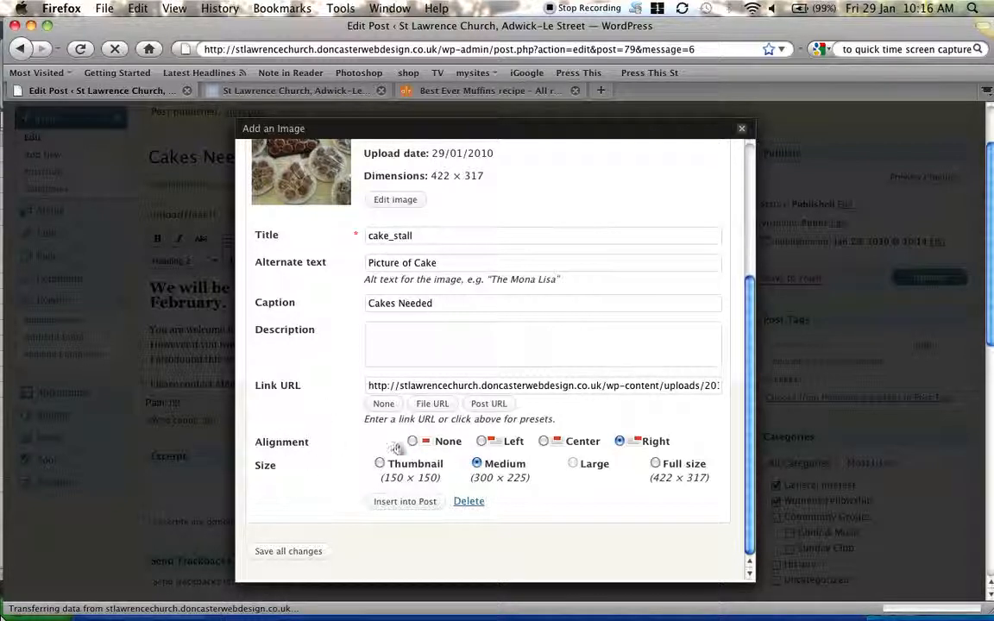
left_click(482, 442)
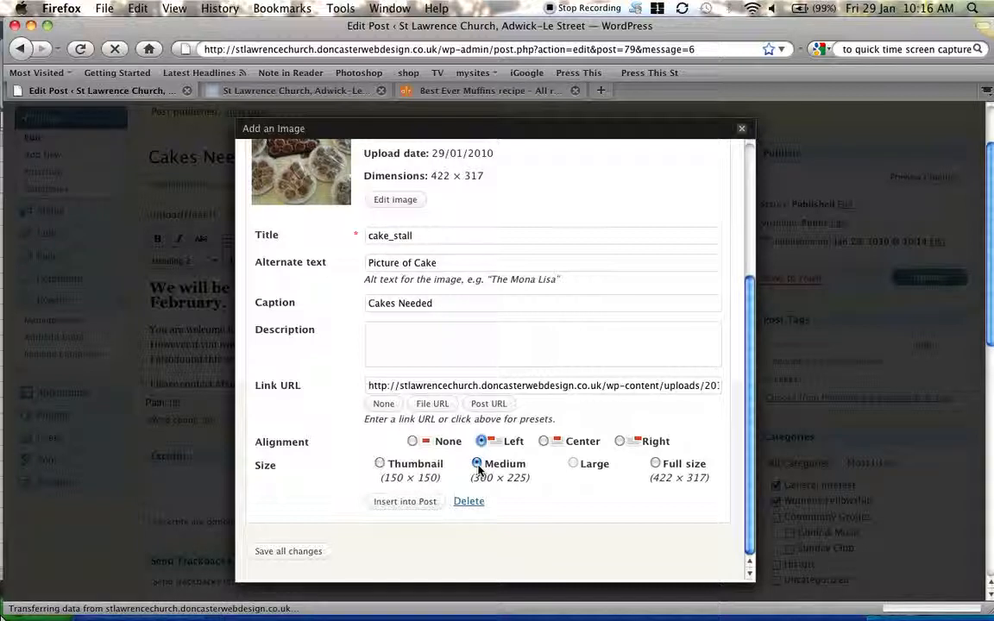
left_click(407, 504)
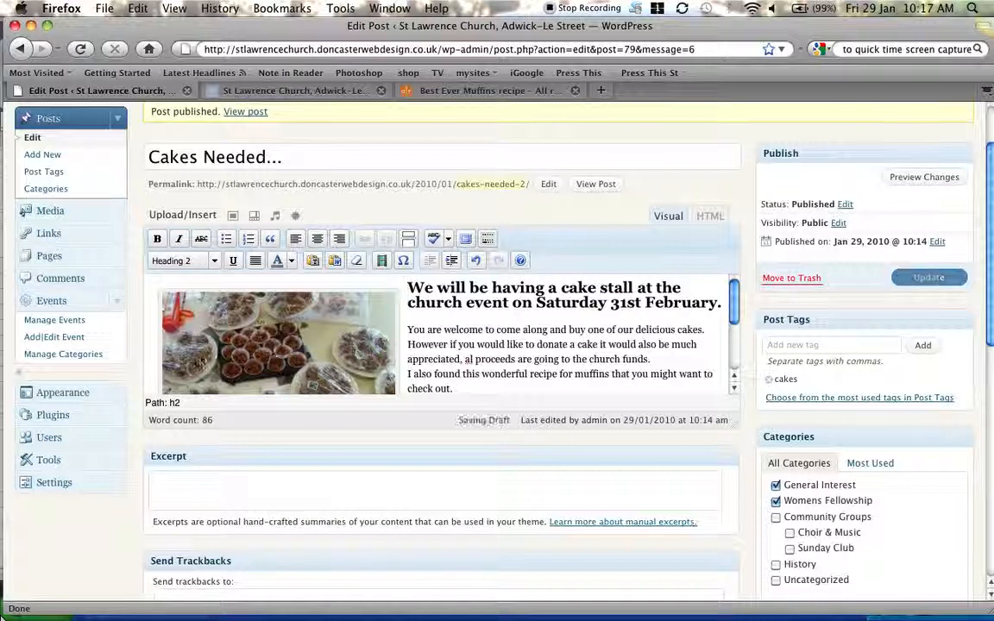
Step: Reduce the inserted cake image to 80% size and check how the post text wraps around it
left_click(289, 337)
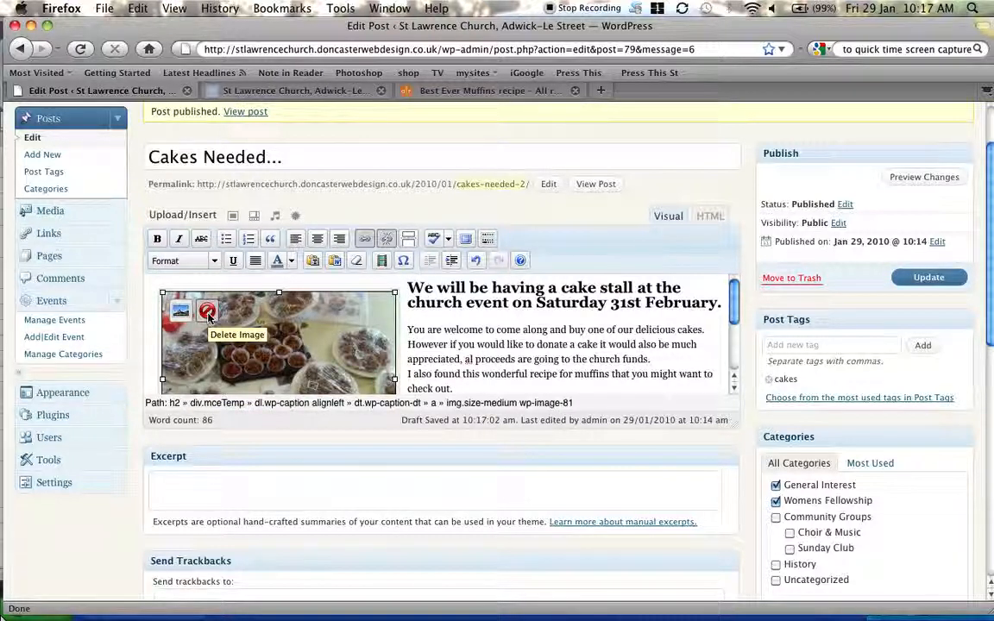
left_click(181, 314)
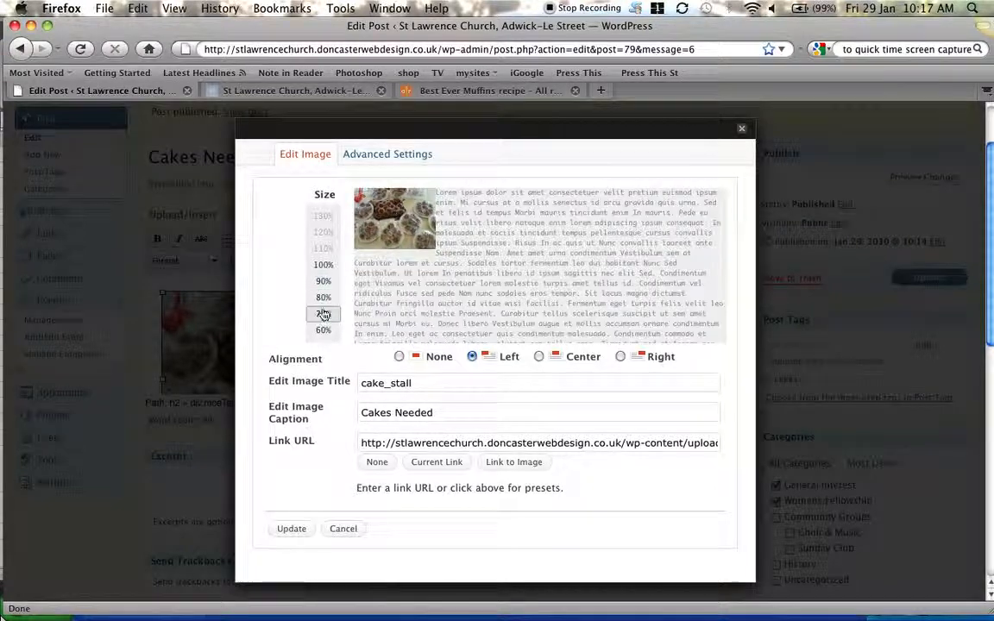
left_click(322, 298)
left_click(289, 529)
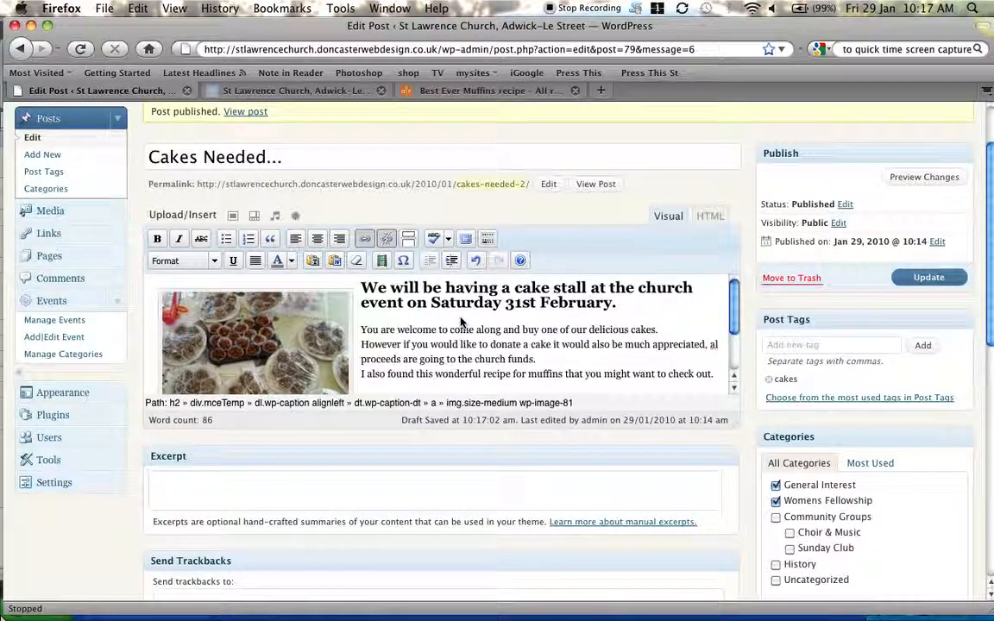
scroll(461, 322, "down", 2)
scroll(461, 322, "up", 2)
scroll(460, 322, "down", 2)
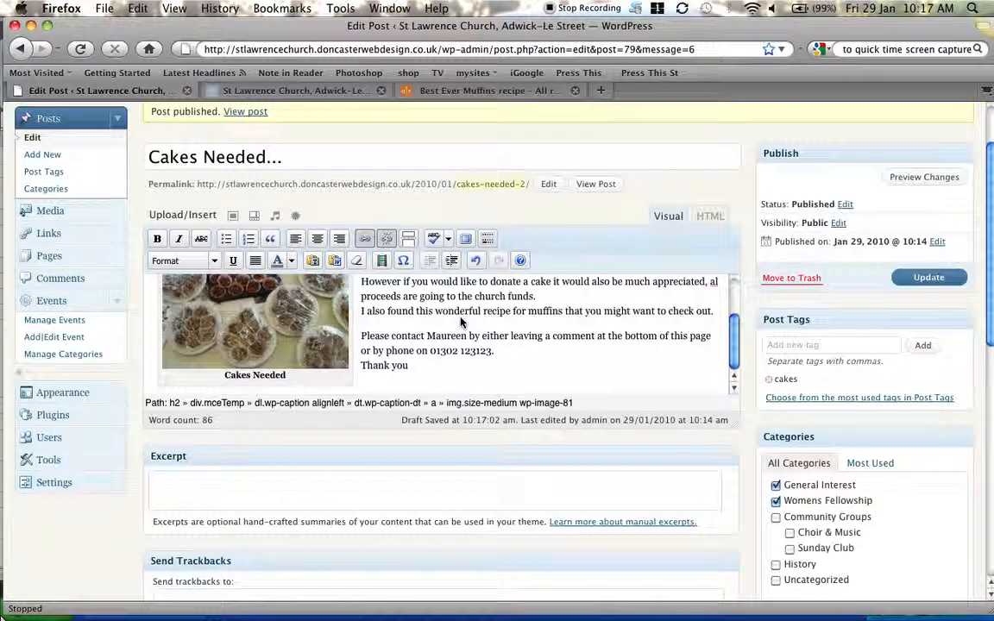
scroll(461, 321, "up", 1)
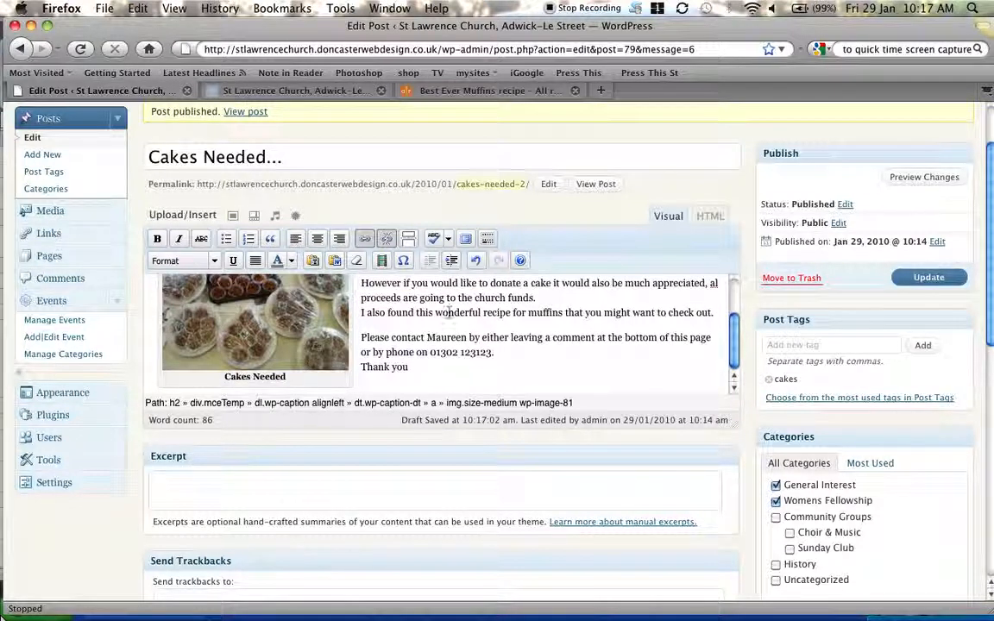
left_click_drag(484, 310, 565, 315)
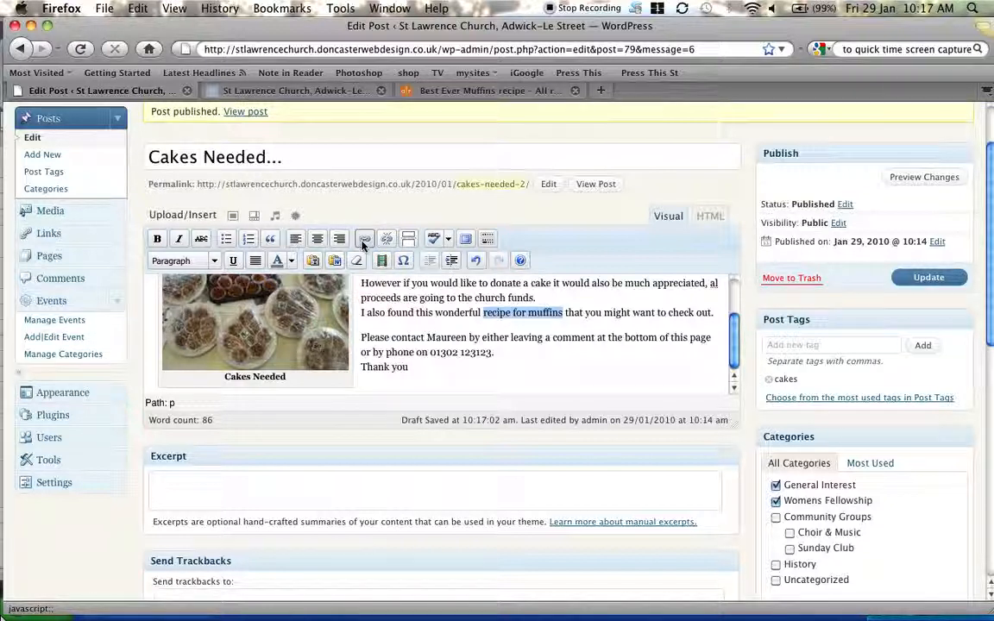
left_click(363, 245)
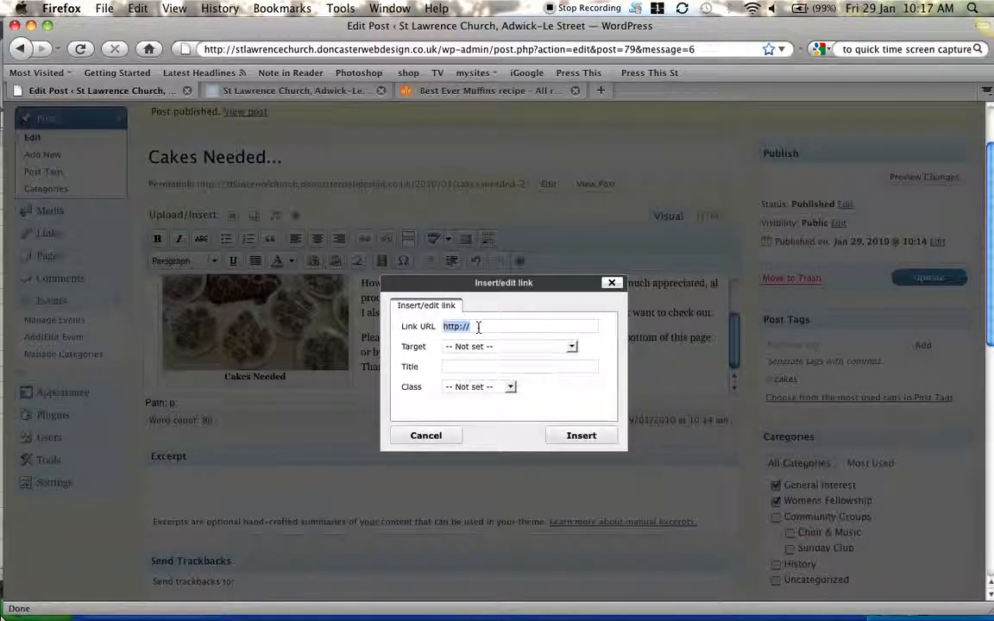
left_click(466, 95)
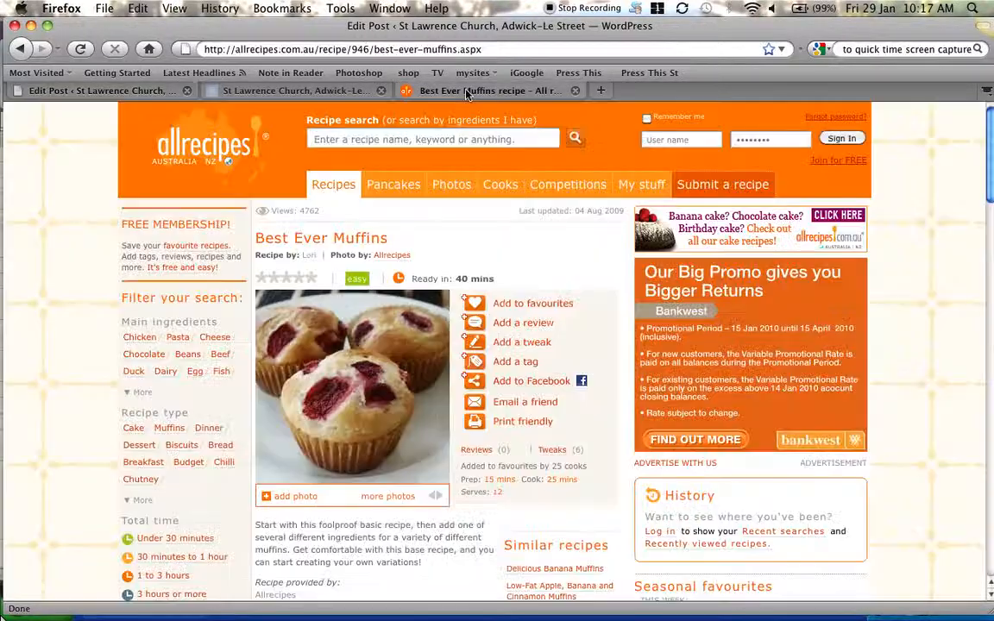
left_click(326, 49)
key("super+c")
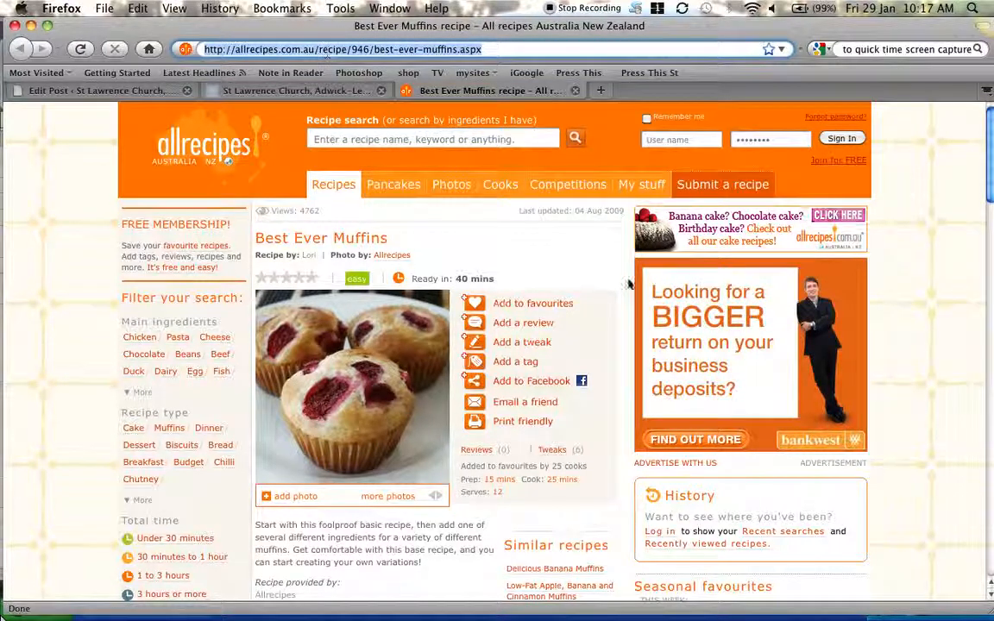
mouse_move(540, 604)
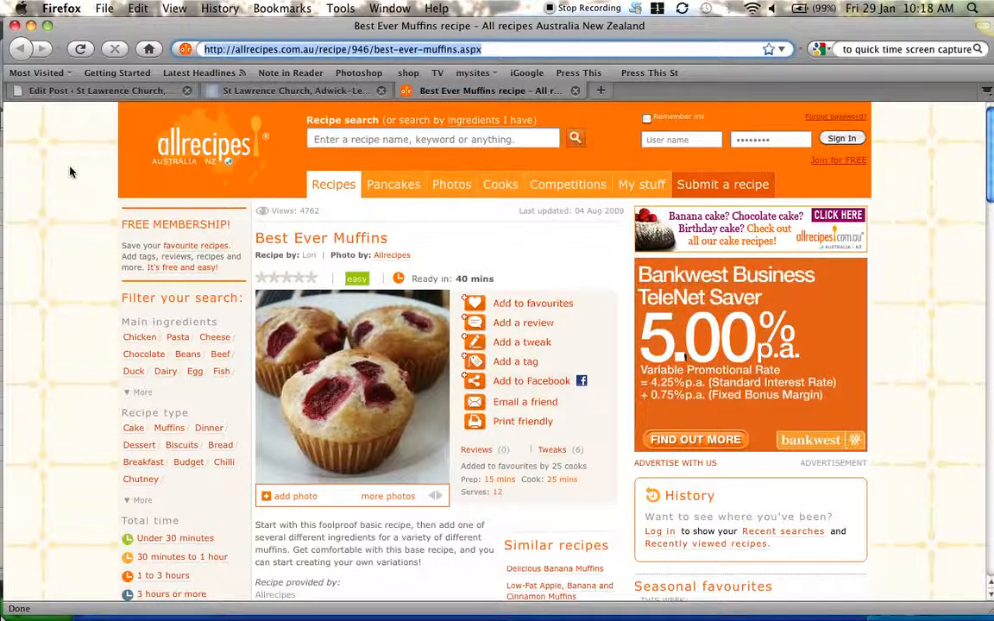
left_click(122, 91)
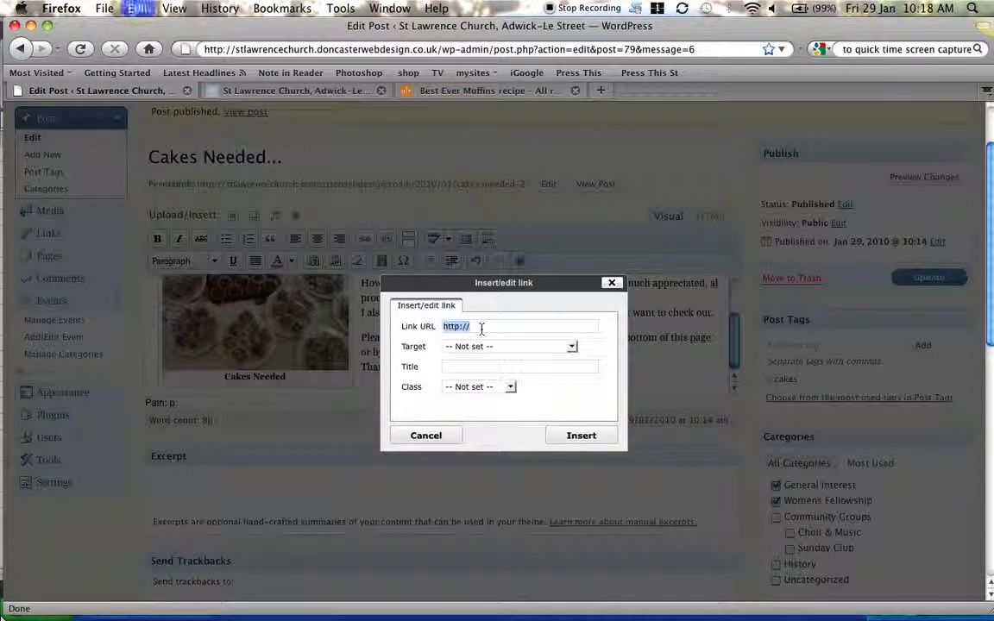
key("super+v")
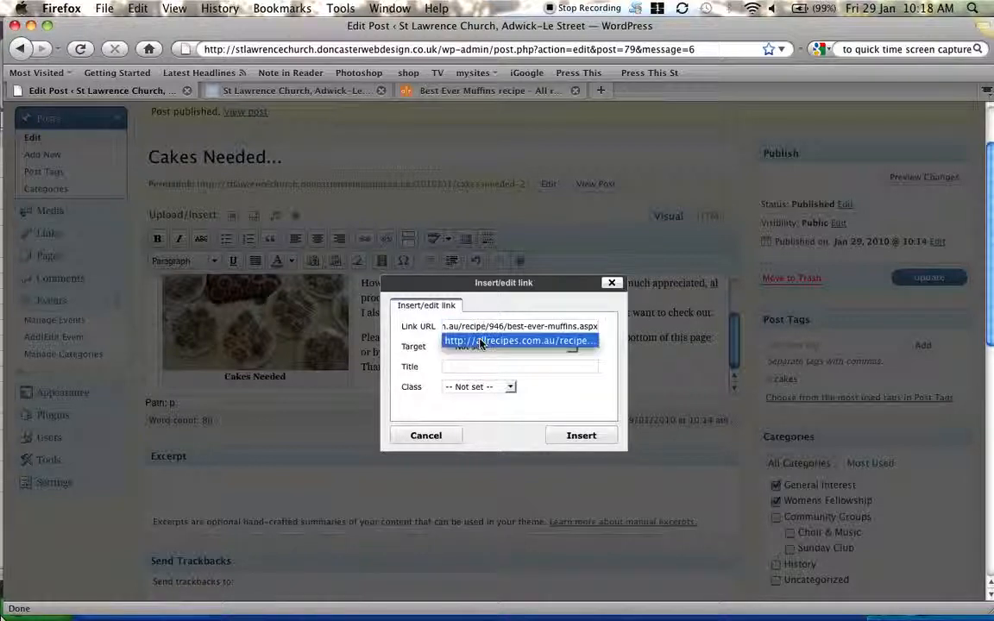
left_click(480, 342)
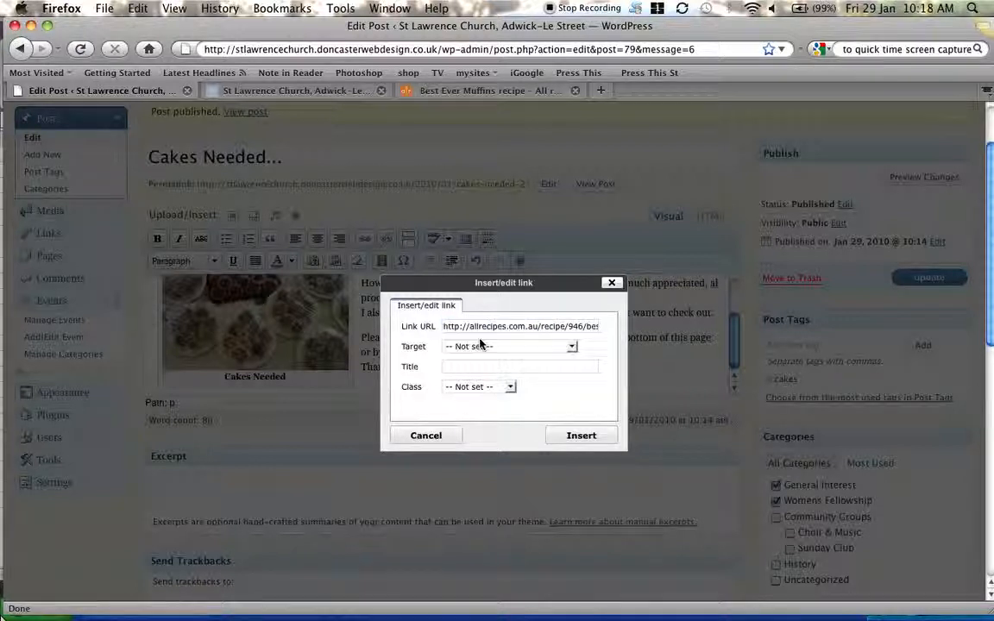
Step: Set the muffin recipe link to open in a new window and insert it
left_click(572, 347)
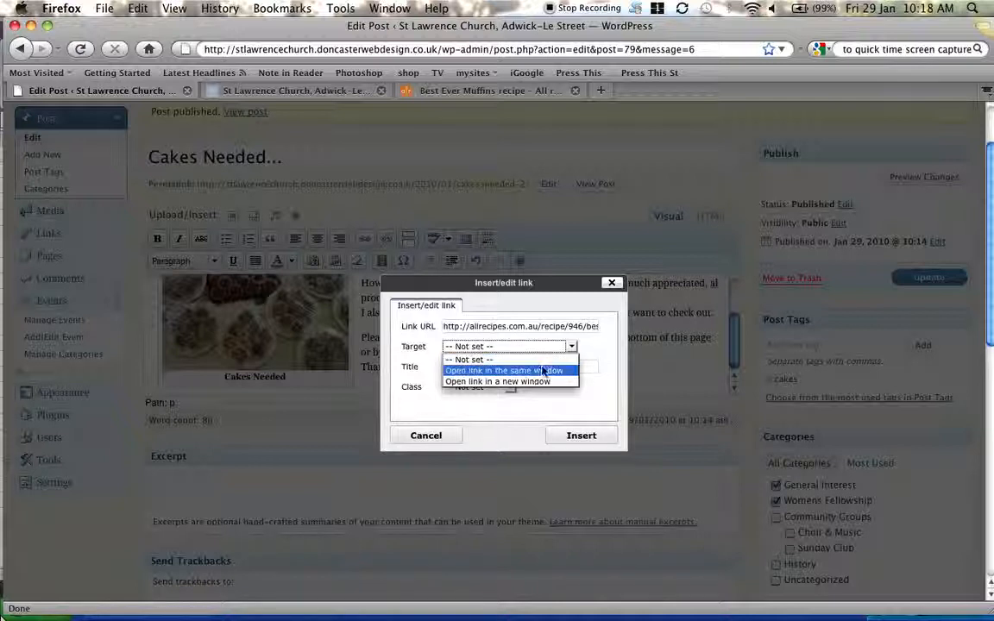
left_click(489, 382)
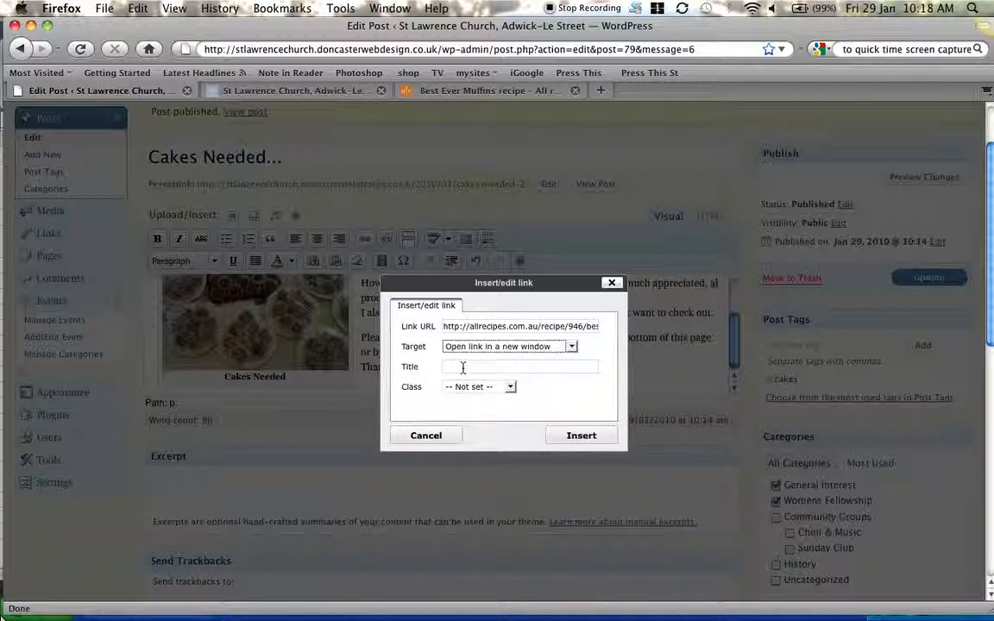
left_click(571, 437)
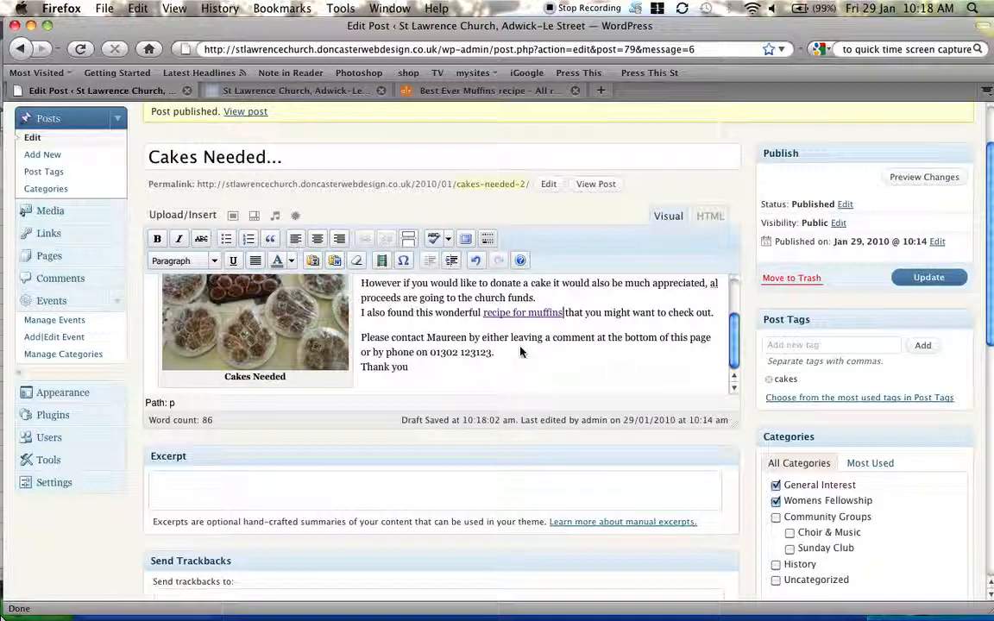
Step: Update the post and check its picture, caption and recipe link on the public site's home page
left_click(929, 279)
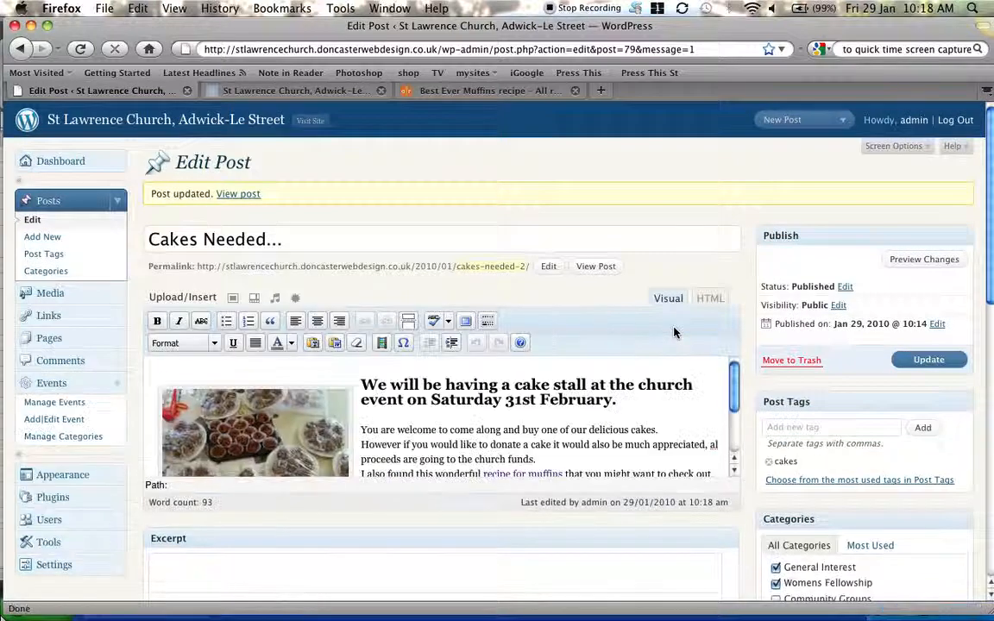
left_click(297, 92)
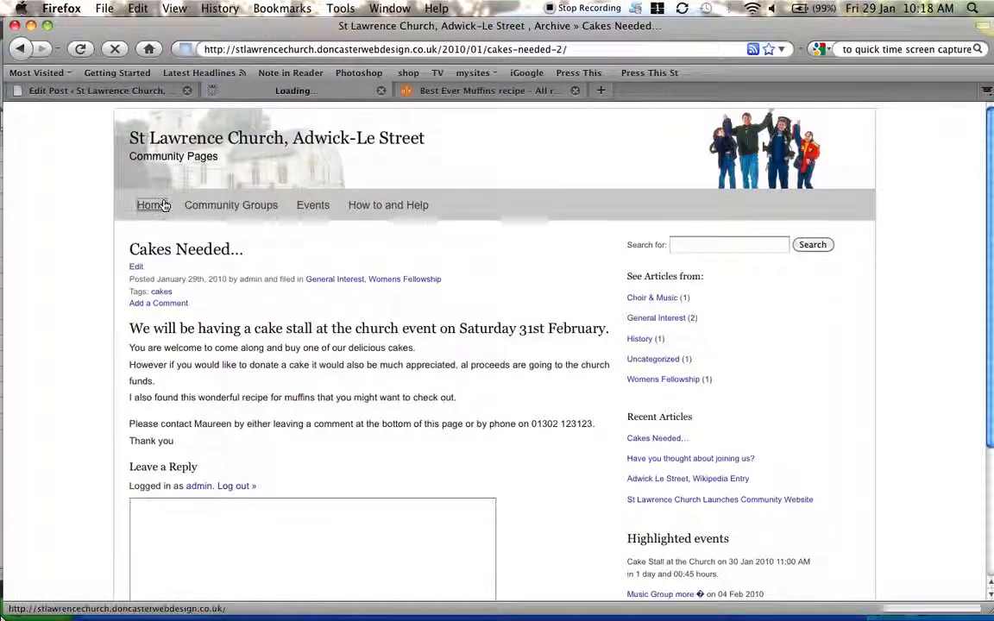
left_click(154, 205)
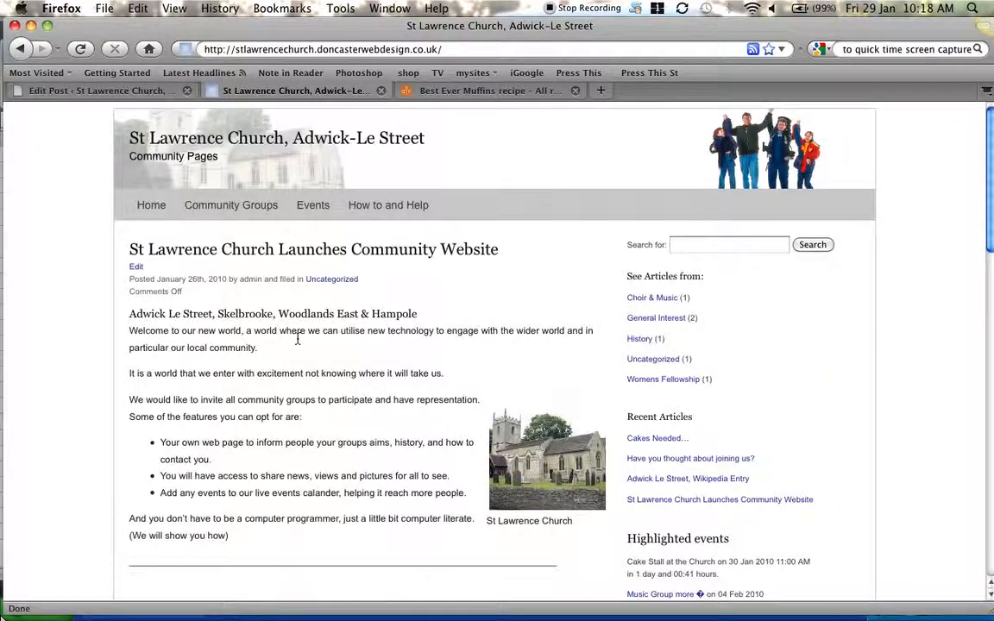
scroll(297, 339, "down", 10)
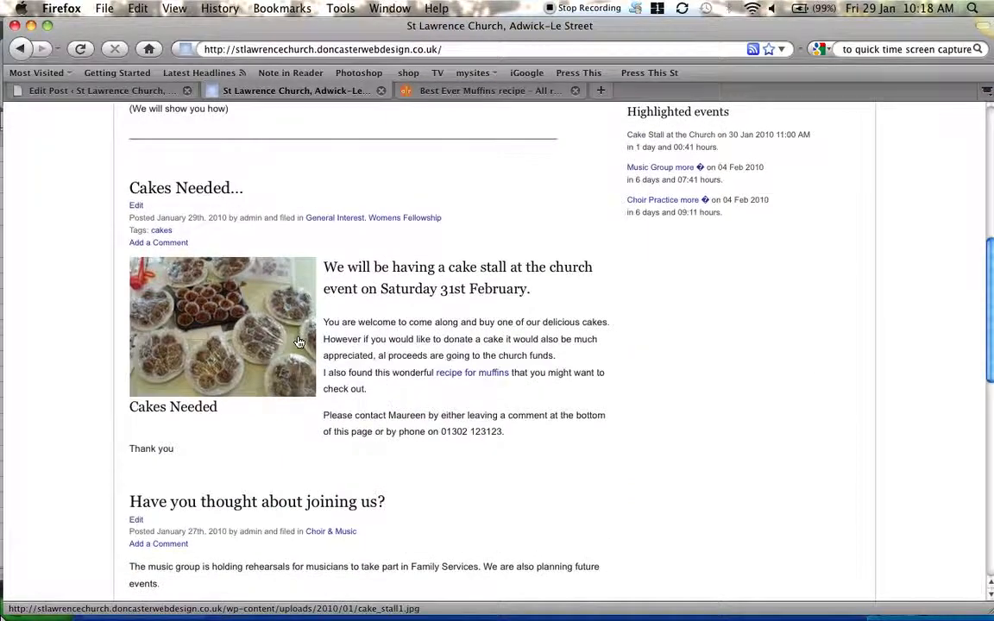
scroll(310, 321, "down", 3)
scroll(310, 322, "up", 5)
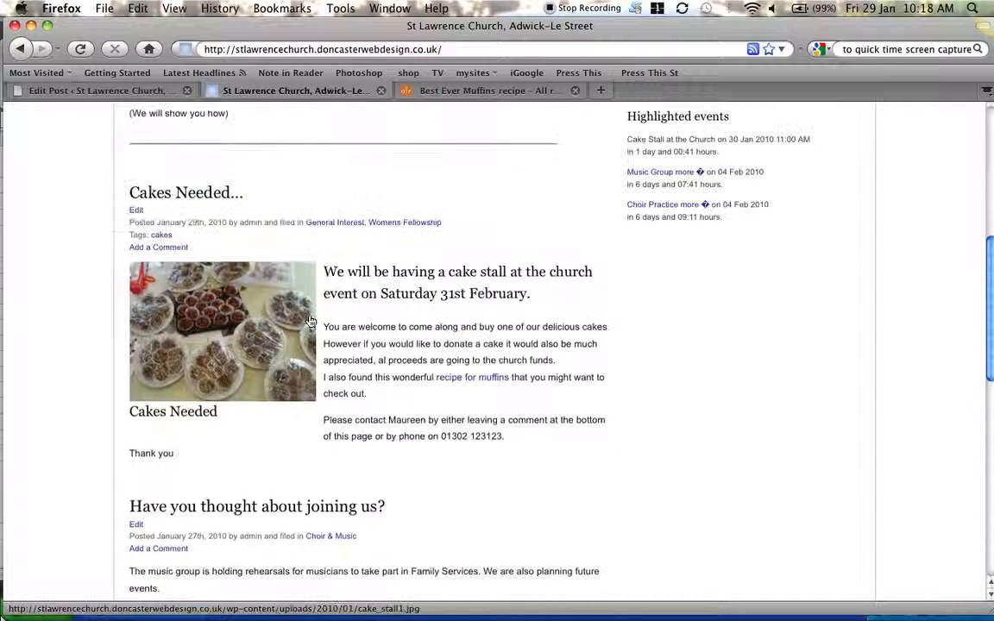
Step: Open the "Cakes Needed..." post from the recent articles and examine its full page down to the comment form
scroll(309, 321, "up", 4)
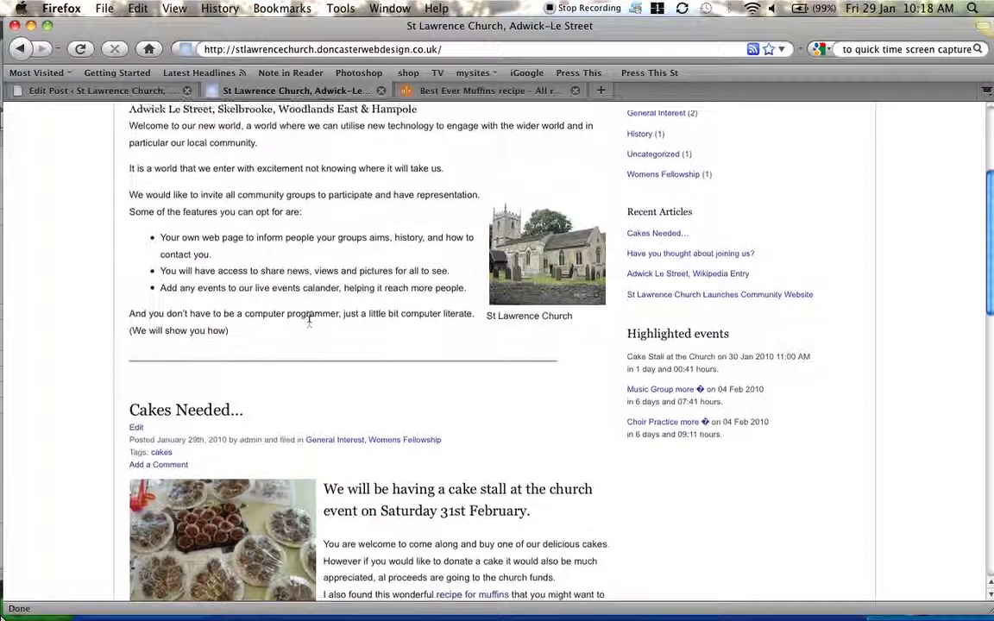
left_click(650, 236)
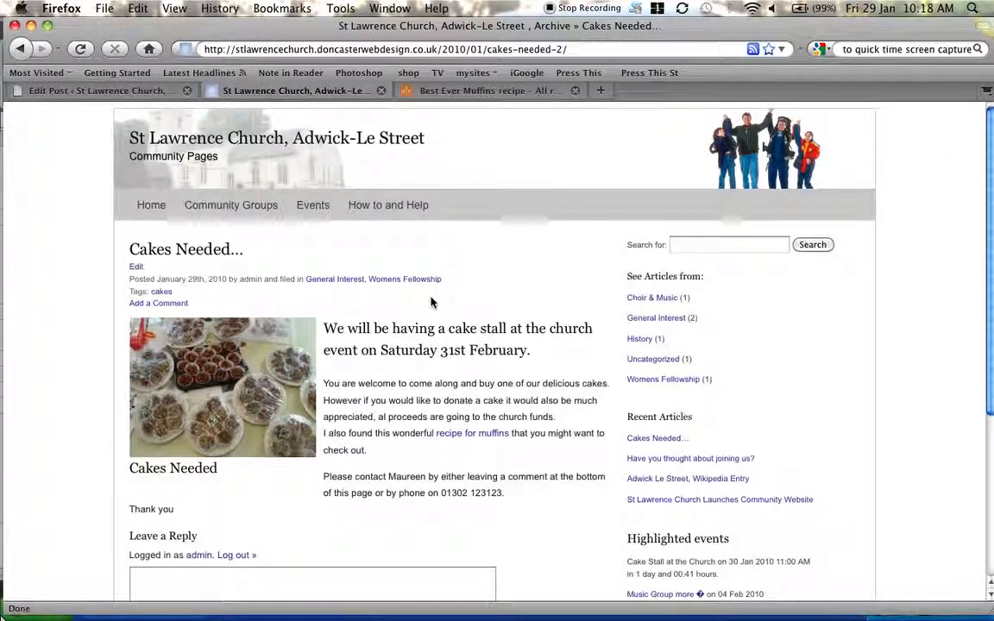
scroll(431, 302, "down", 4)
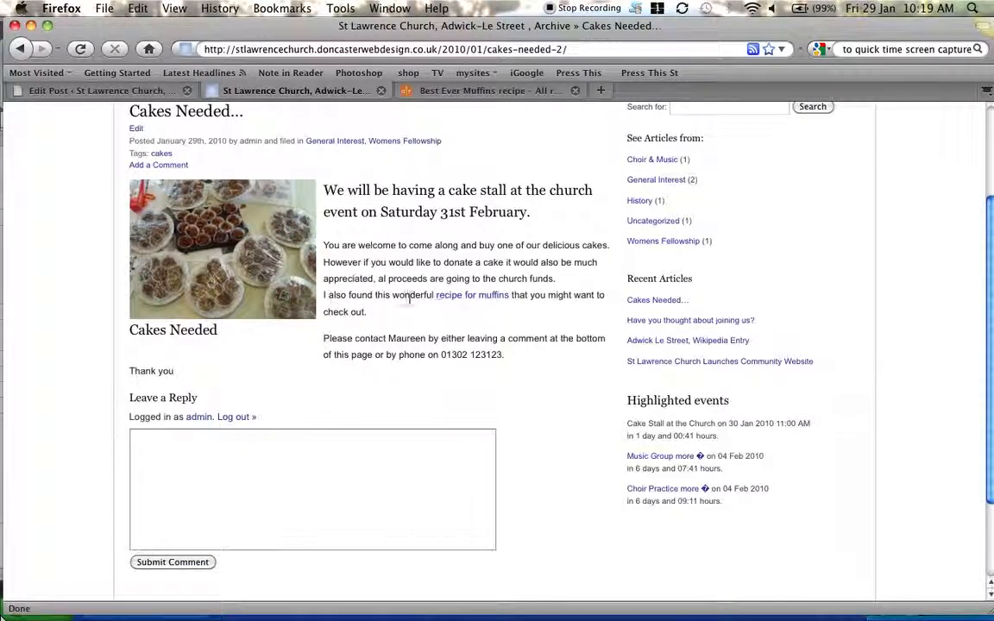
Step: Test the post's "recipe for muffins" link, then return to the church site's post page
left_click(458, 296)
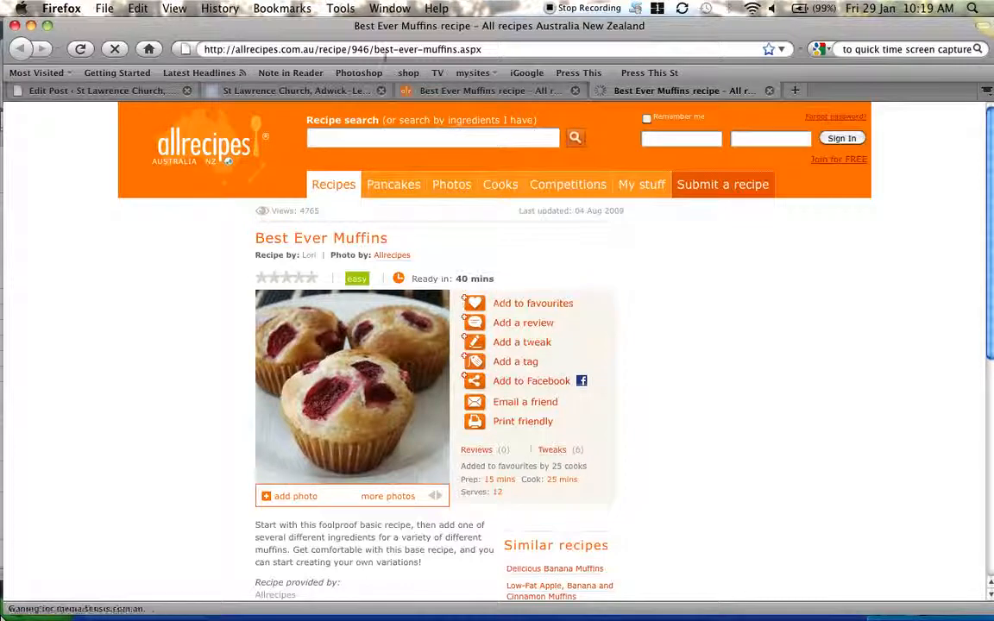
left_click(298, 91)
scroll(535, 343, "up", 3)
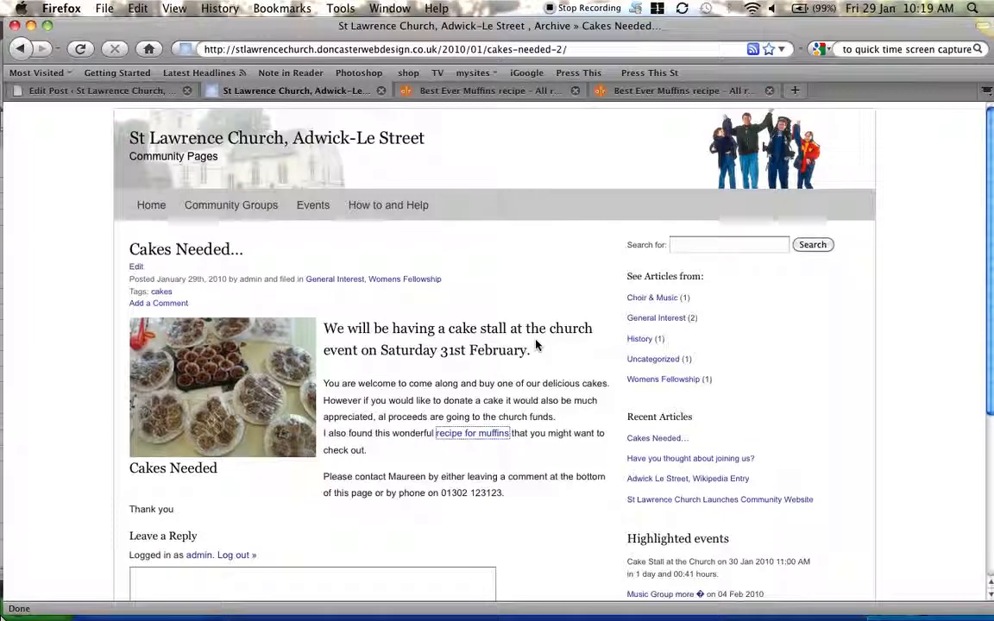
Step: Go back to the site's home page and check the articles listed in the Womens Fellowship category
left_click(151, 213)
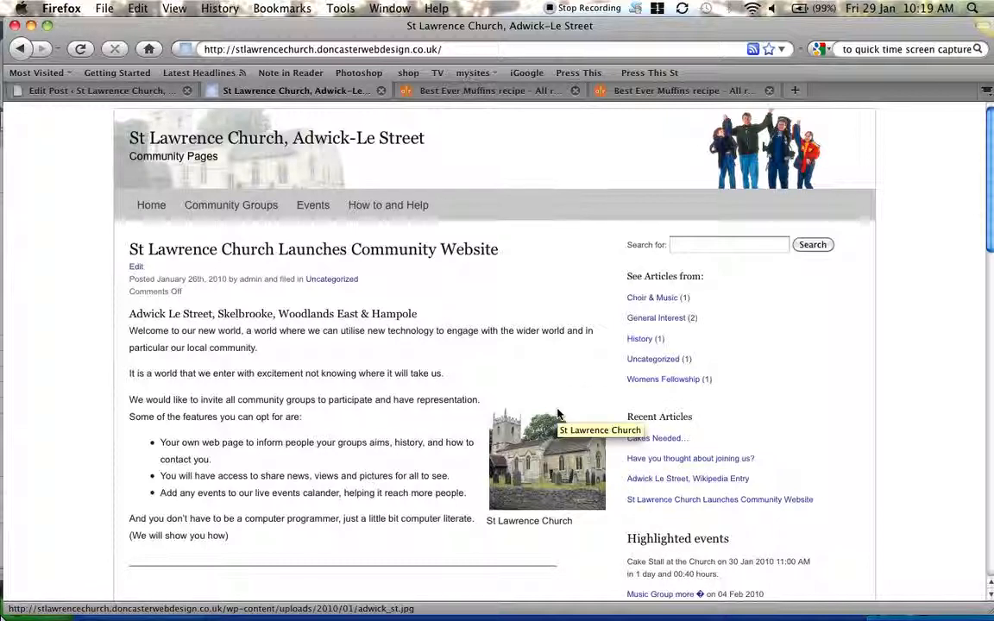
left_click(653, 384)
scroll(535, 388, "down", 3)
scroll(535, 389, "up", 3)
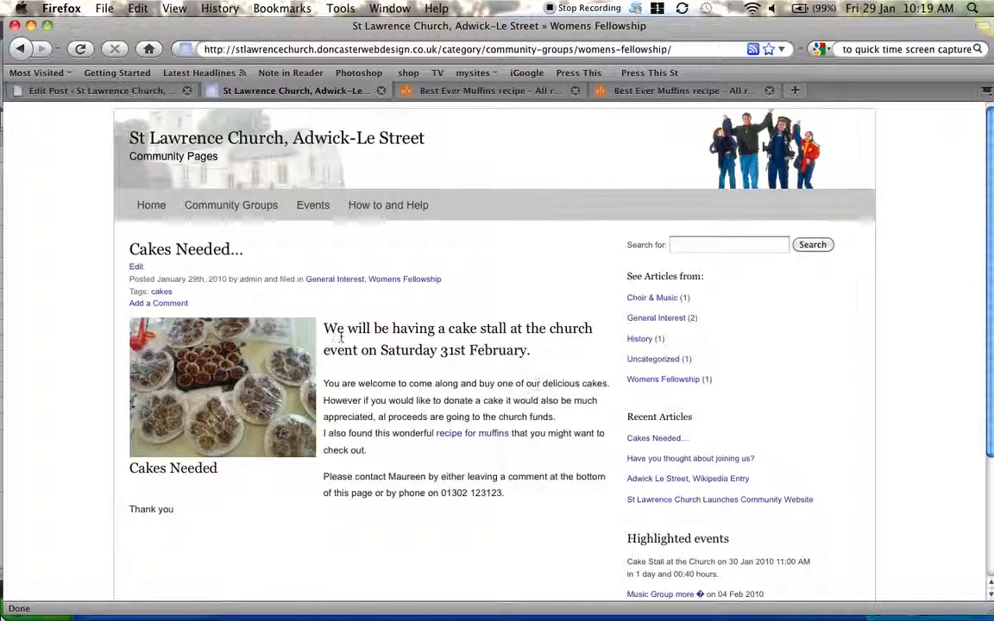